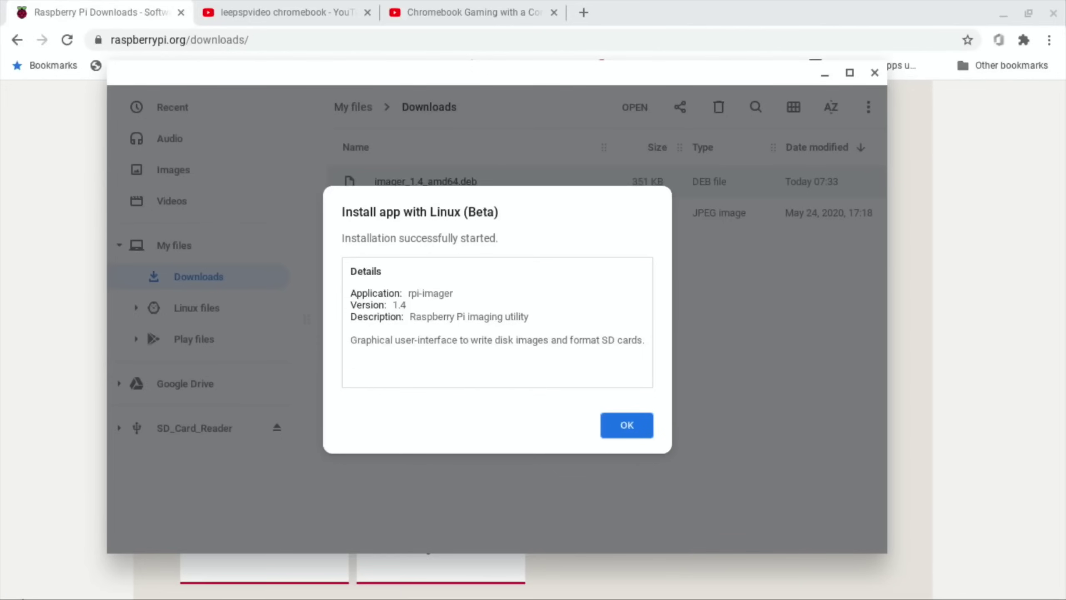
Launch the newly installed Raspberry Pi Imager from the Linux apps folder.
{"action": "left_click", "coordinate": [19, 588]}
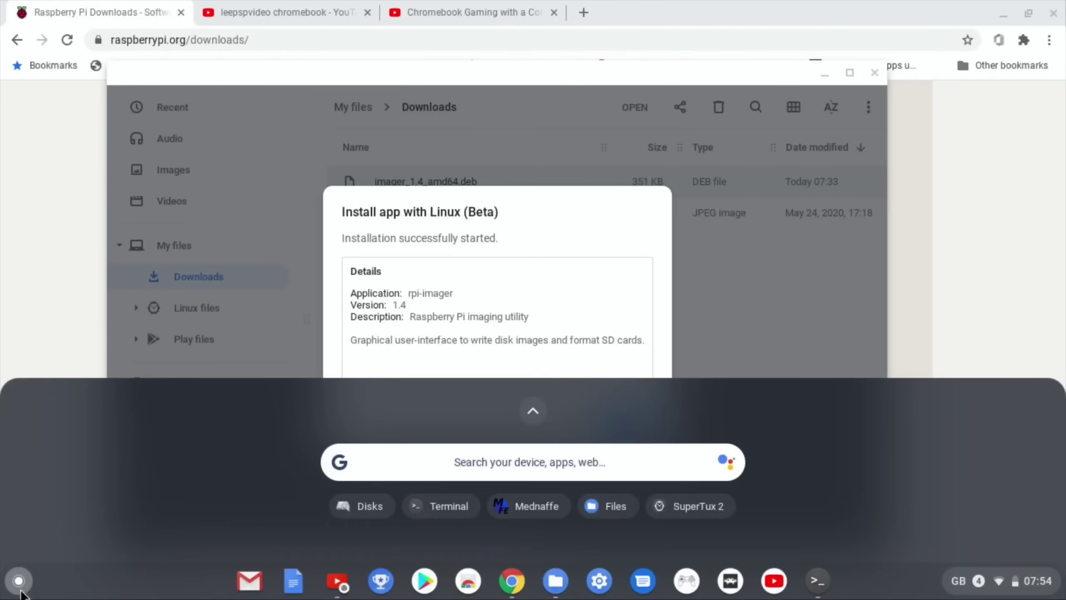
{"action": "left_click", "coordinate": [536, 421]}
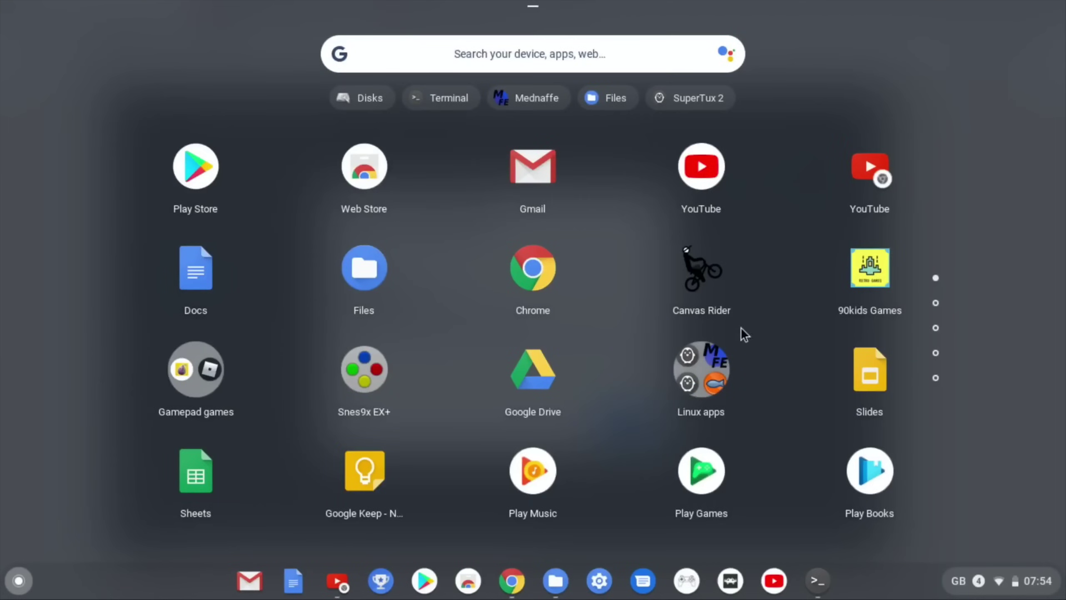
{"action": "left_click", "coordinate": [720, 354]}
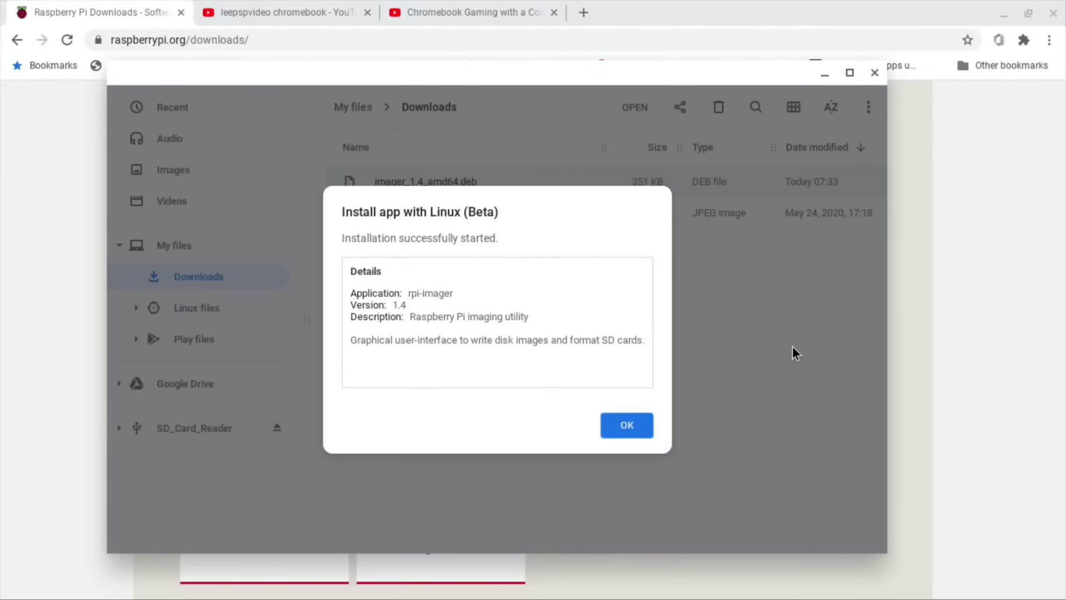
{"action": "left_click", "coordinate": [646, 426]}
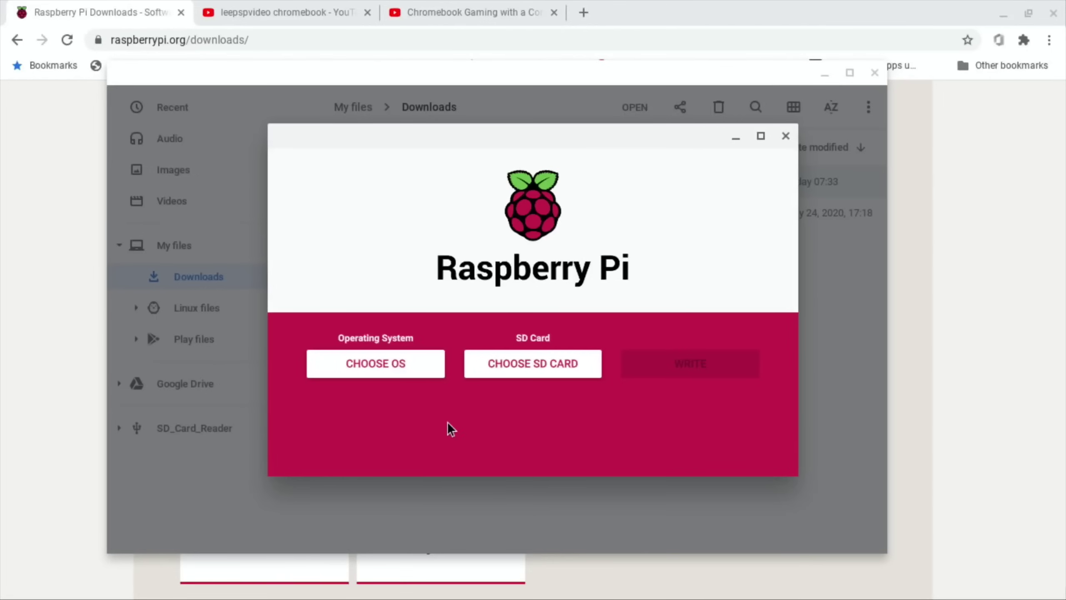
Browse the operating system choices and select Erase, which formats the card as FAT32.
{"action": "left_click", "coordinate": [357, 365]}
{"action": "scroll", "coordinate": [581, 243], "scroll_direction": "down", "scroll_amount": 5}
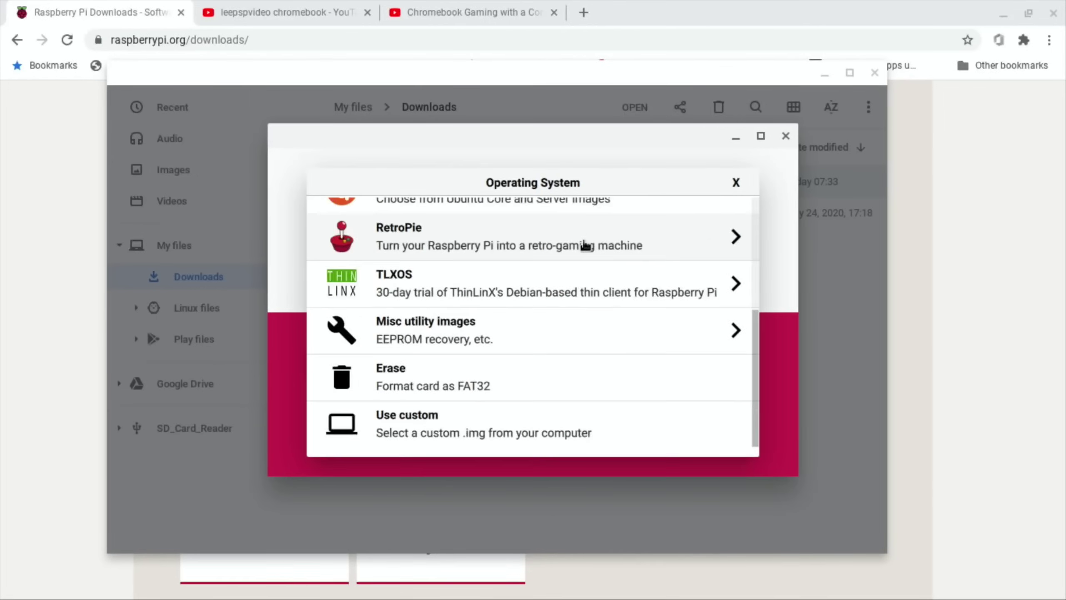
{"action": "scroll", "coordinate": [585, 245], "scroll_direction": "up", "scroll_amount": 2}
{"action": "scroll", "coordinate": [587, 245], "scroll_direction": "up", "scroll_amount": 2}
{"action": "scroll", "coordinate": [584, 245], "scroll_direction": "down", "scroll_amount": 5}
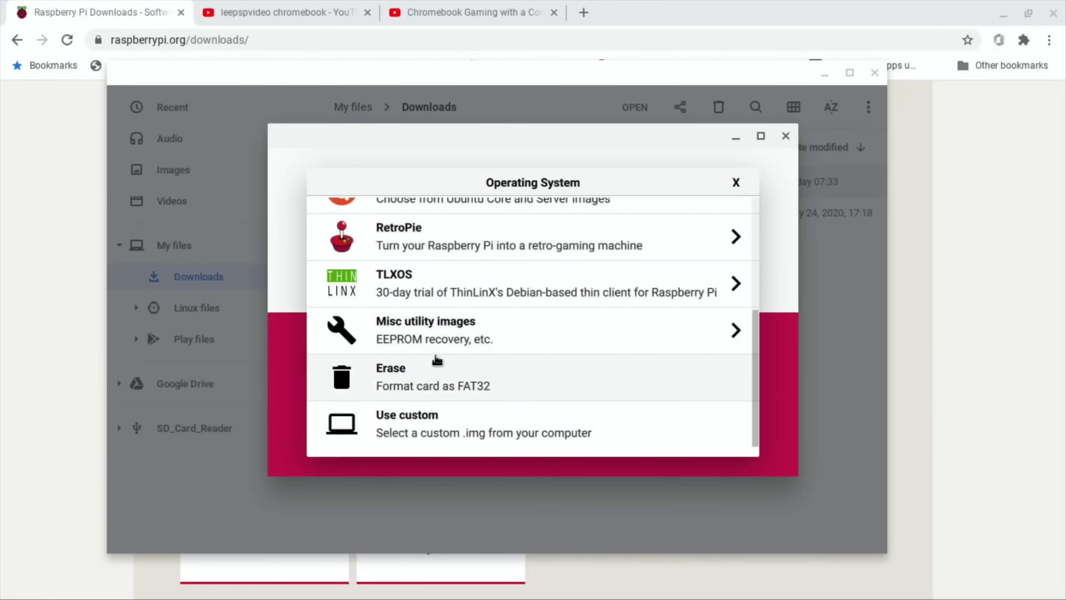
{"action": "left_click", "coordinate": [415, 376]}
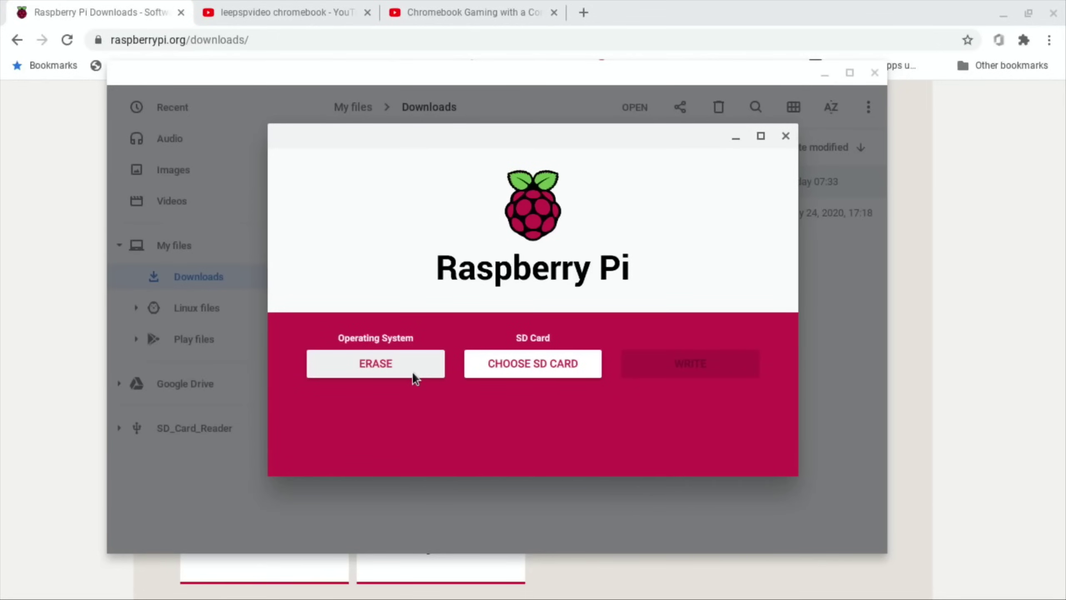
Check the imager's SD card list for an available card and dismiss the removable device notifications.
{"action": "left_click", "coordinate": [507, 364]}
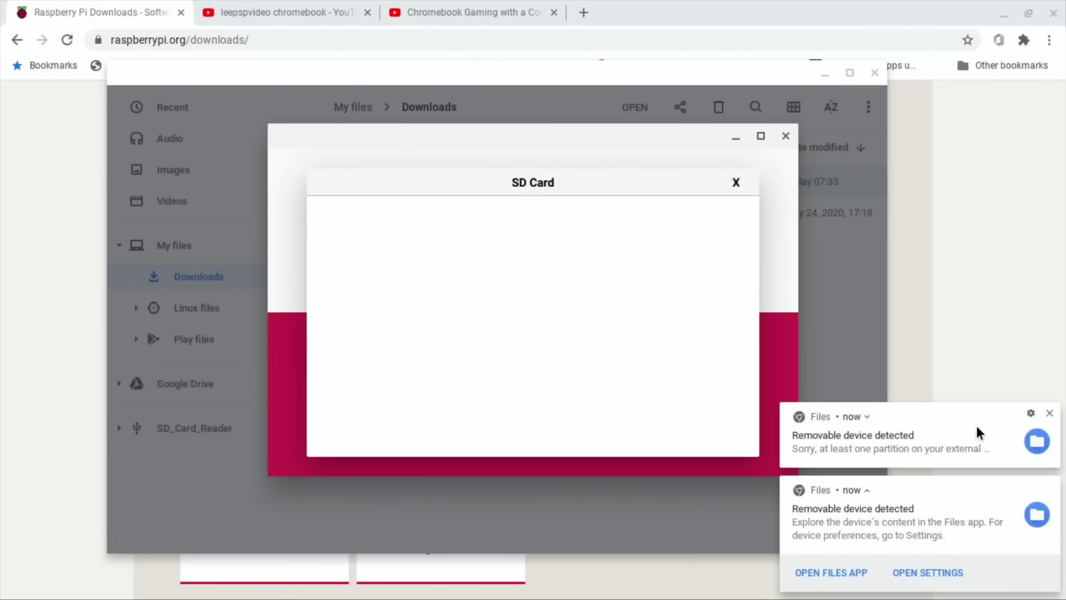
{"action": "left_click", "coordinate": [1050, 413]}
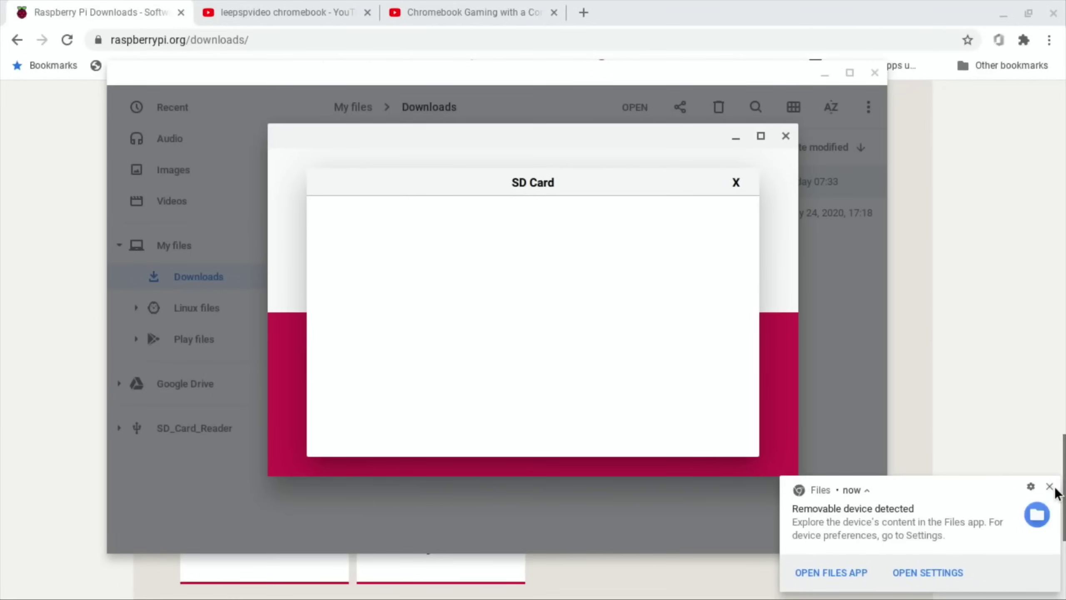
{"action": "left_click", "coordinate": [1052, 490]}
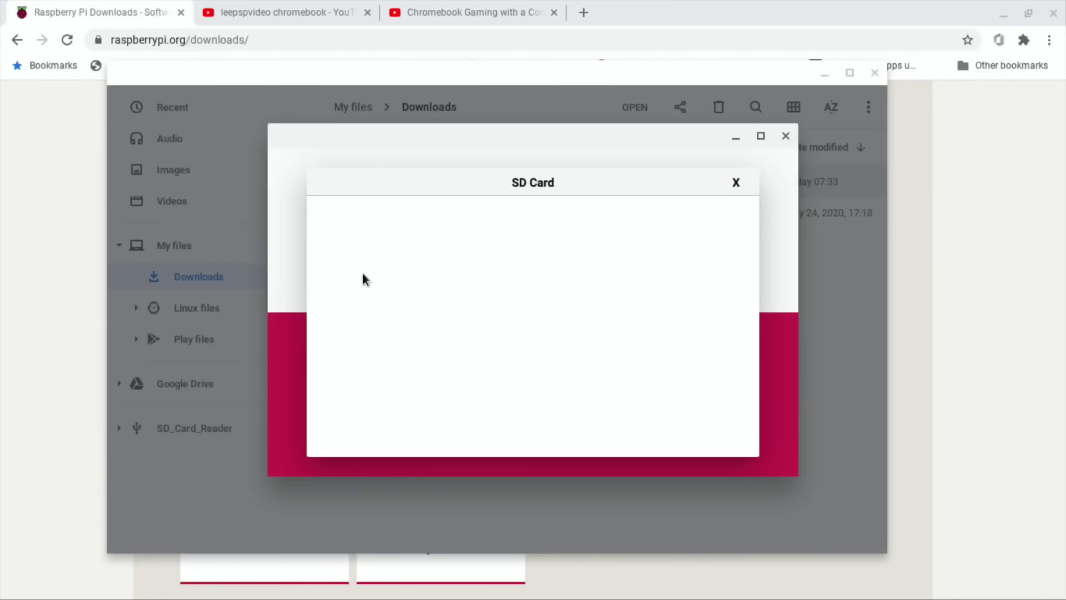
Choose Raspberry Pi OS Full (32-bit) as the operating system and check the list of available SD cards.
{"action": "scroll", "coordinate": [424, 256], "scroll_direction": "up", "scroll_amount": 5}
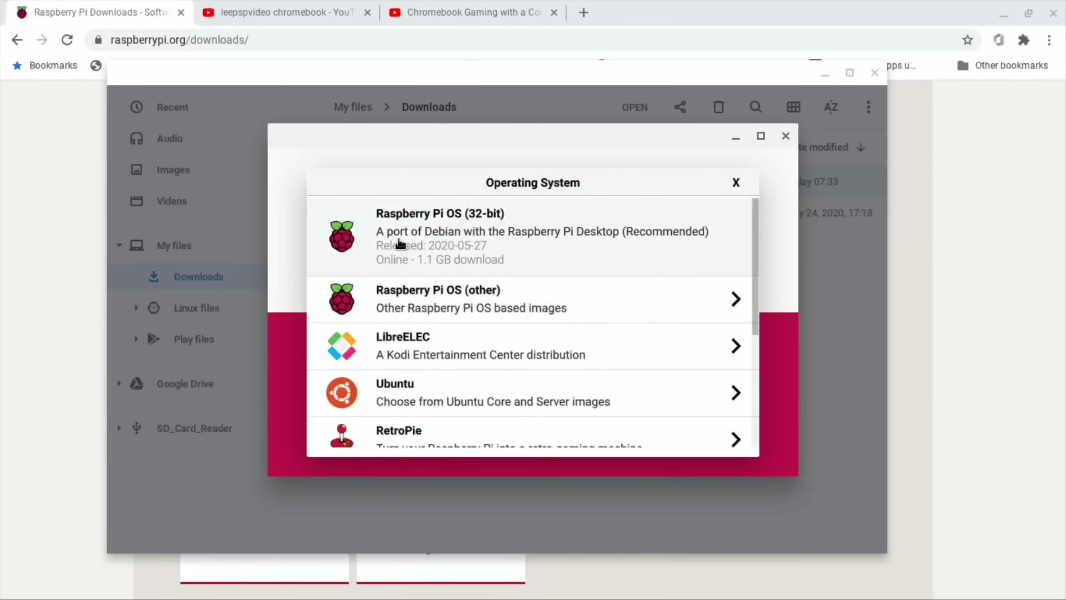
{"action": "left_click", "coordinate": [479, 299]}
{"action": "left_click", "coordinate": [420, 384]}
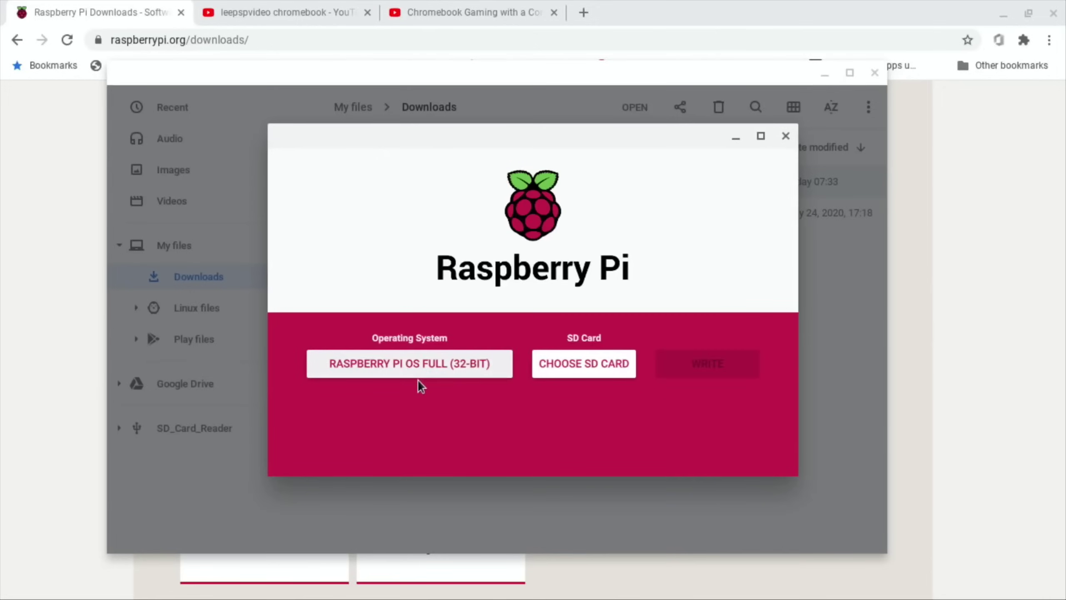
{"action": "left_click", "coordinate": [540, 360]}
{"action": "left_click", "coordinate": [736, 183]}
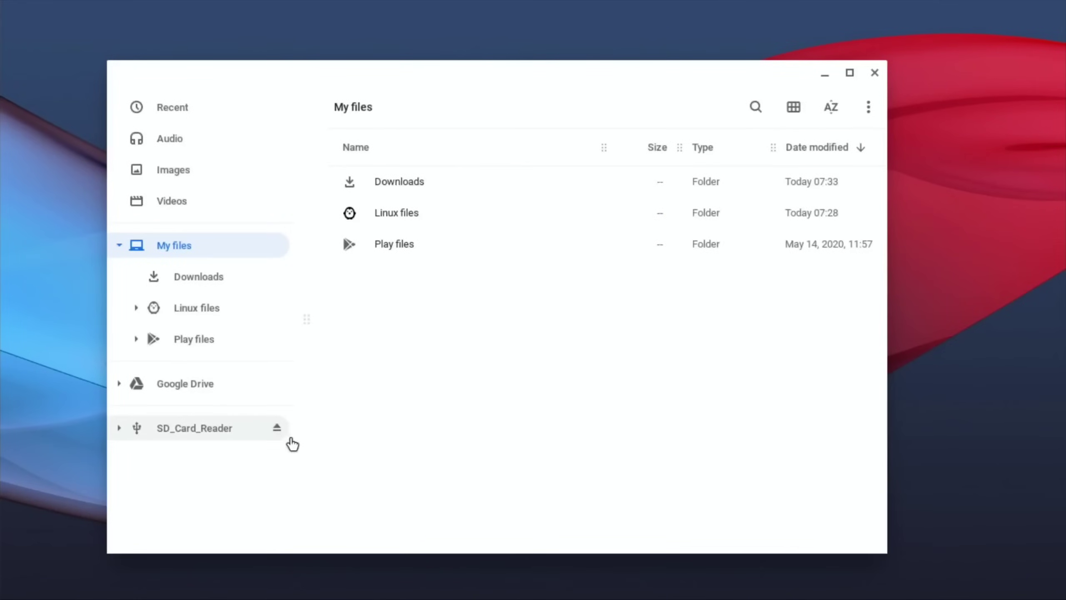
Eject SD_Card_Reader in the file manager and open the boot partition of the External Drive.
{"action": "left_click", "coordinate": [277, 437]}
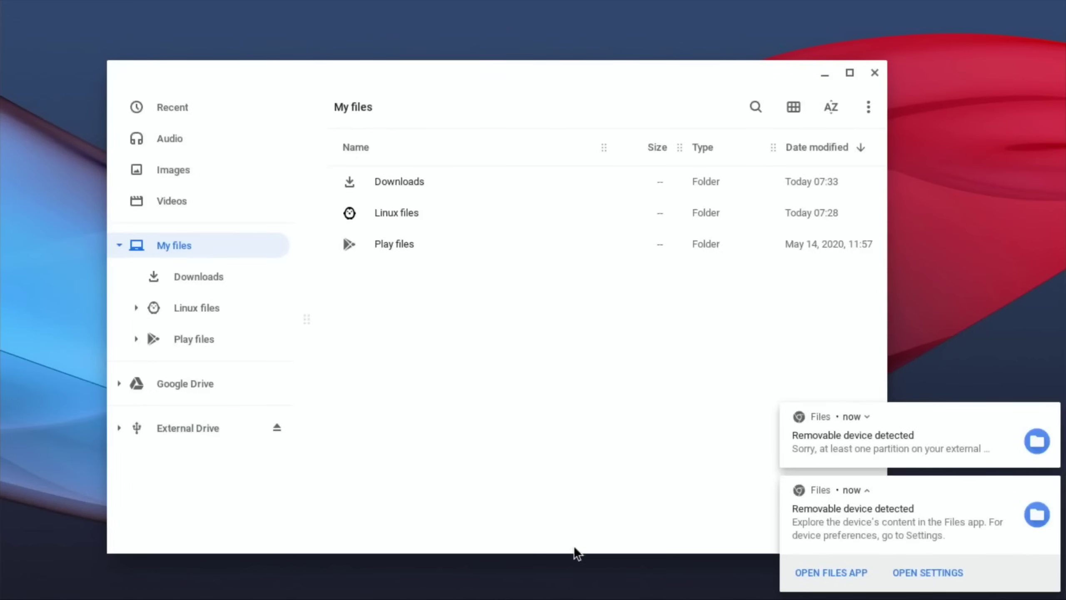
{"action": "left_click", "coordinate": [167, 436]}
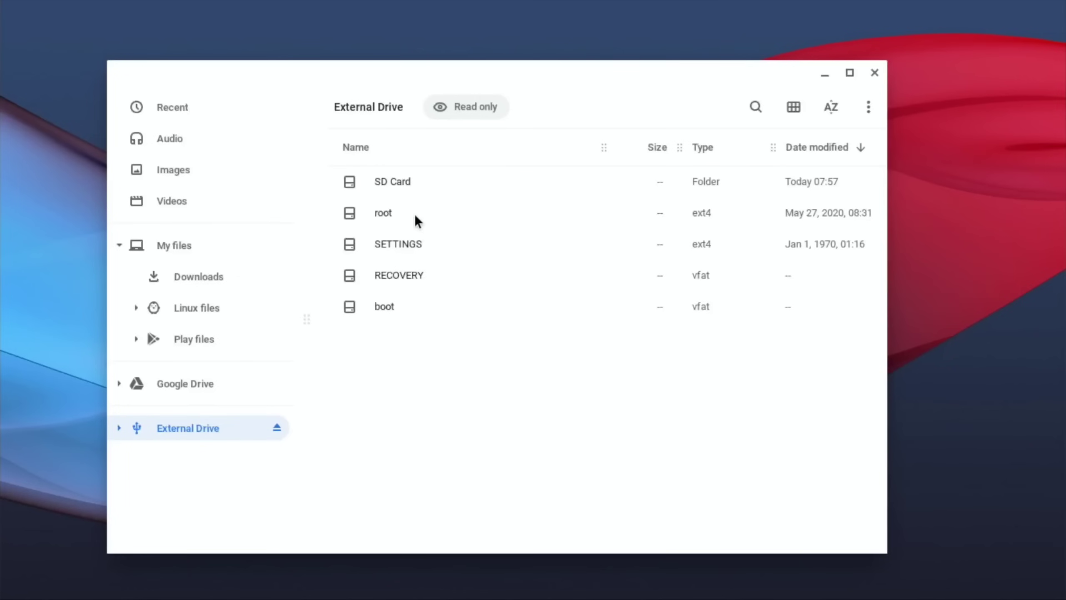
{"action": "double_click", "coordinate": [374, 304]}
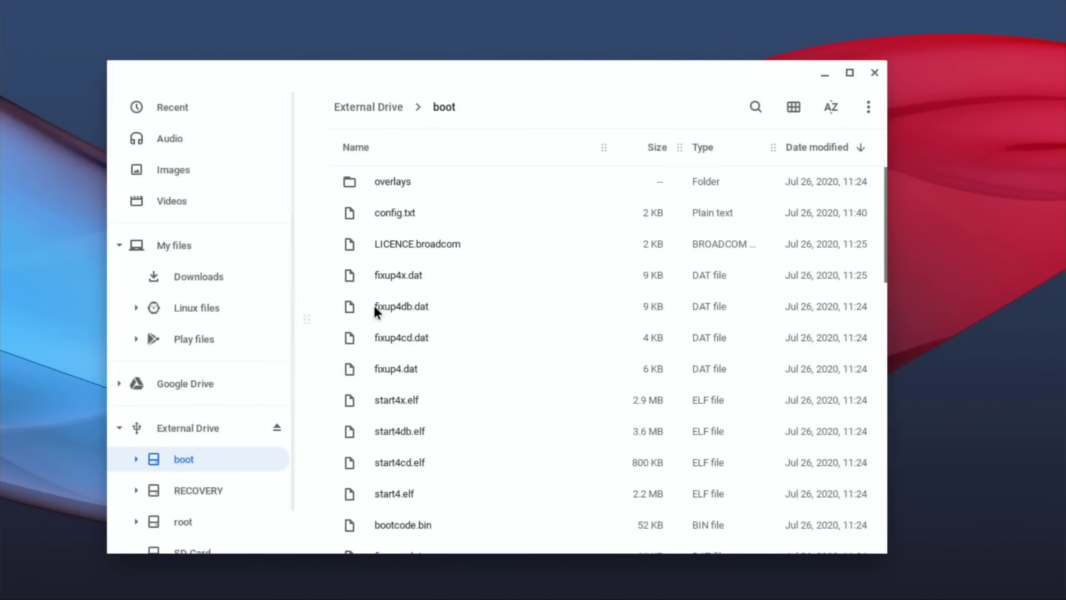
Look through the boot partition's files and open config.txt with the Text editor.
{"action": "scroll", "coordinate": [486, 452], "scroll_direction": "down", "scroll_amount": 10}
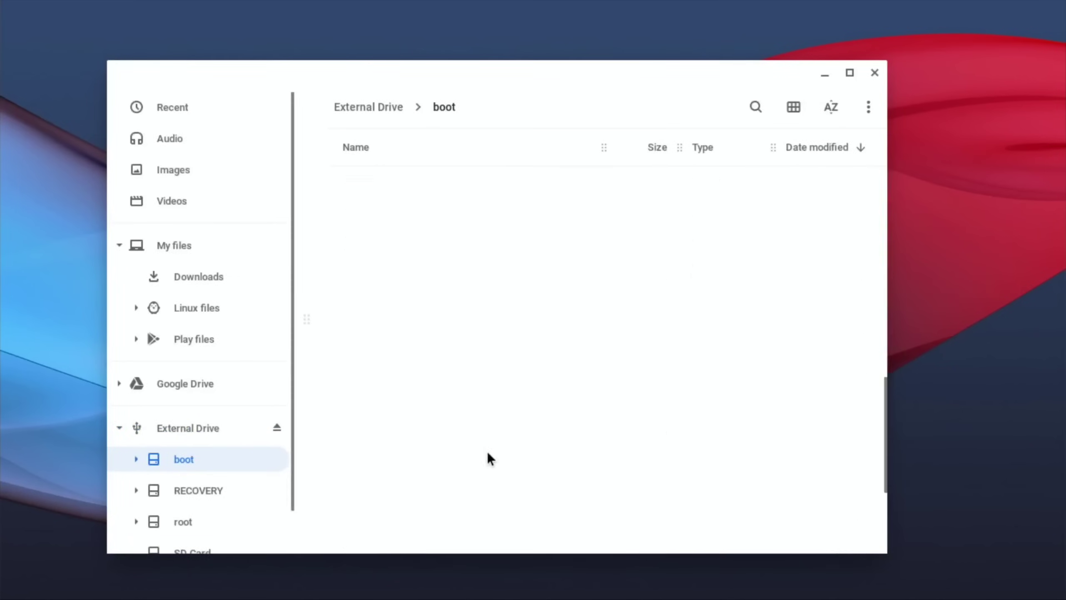
{"action": "scroll", "coordinate": [487, 452], "scroll_direction": "up", "scroll_amount": 3}
{"action": "scroll", "coordinate": [488, 454], "scroll_direction": "down", "scroll_amount": 8}
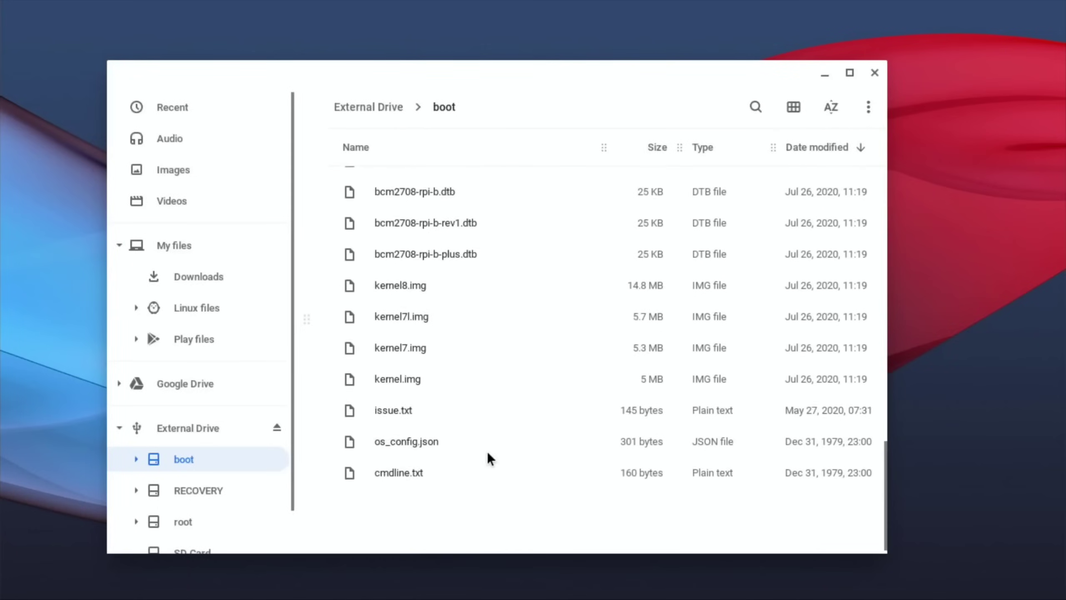
{"action": "scroll", "coordinate": [488, 454], "scroll_direction": "up", "scroll_amount": 15}
{"action": "scroll", "coordinate": [486, 452], "scroll_direction": "up", "scroll_amount": 10}
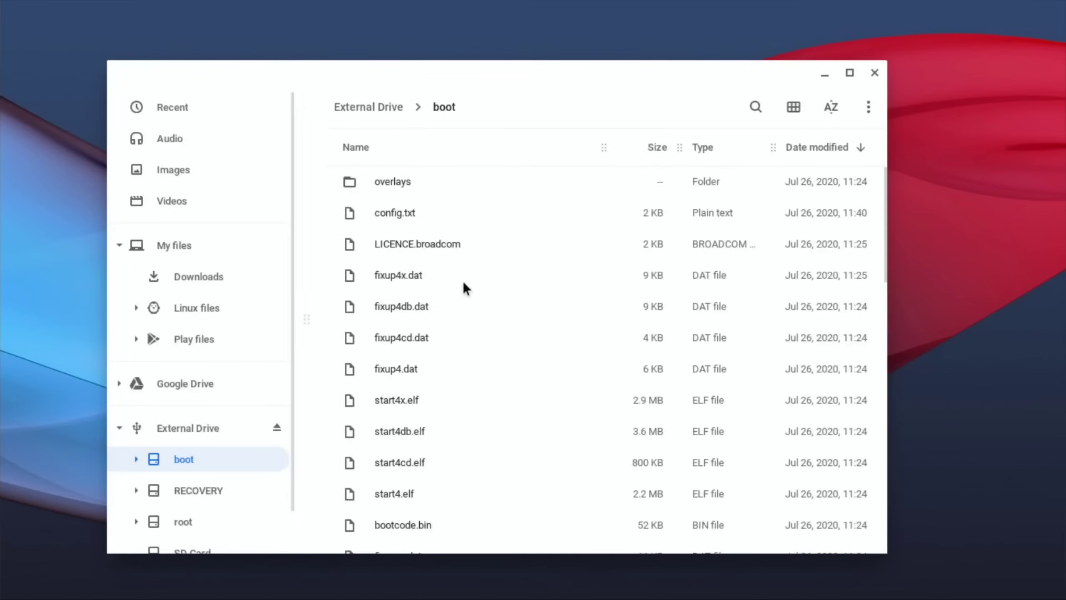
{"action": "left_click", "coordinate": [425, 215]}
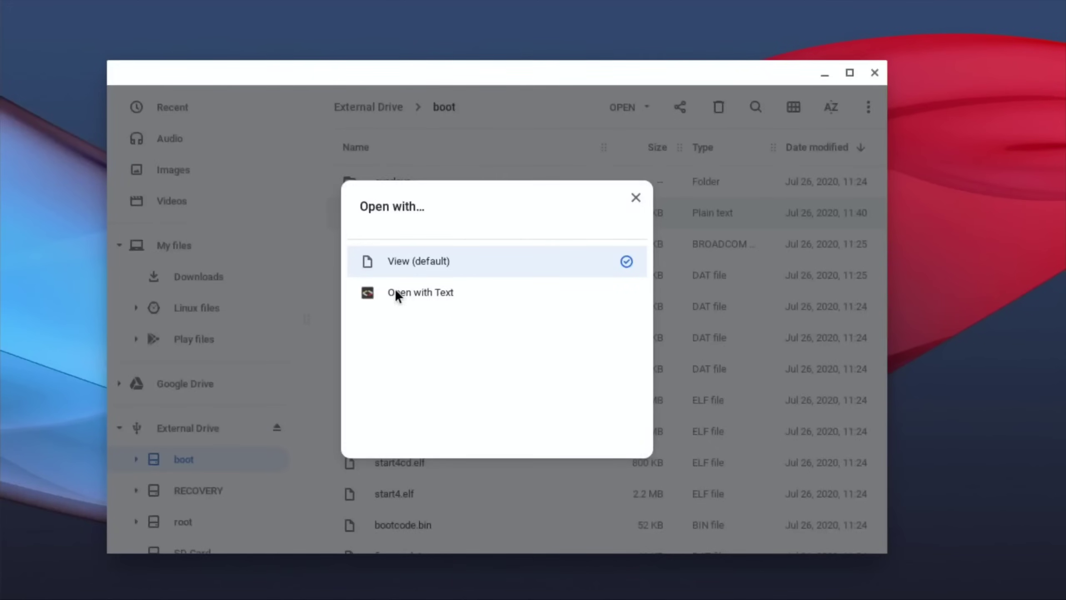
{"action": "left_click", "coordinate": [419, 292]}
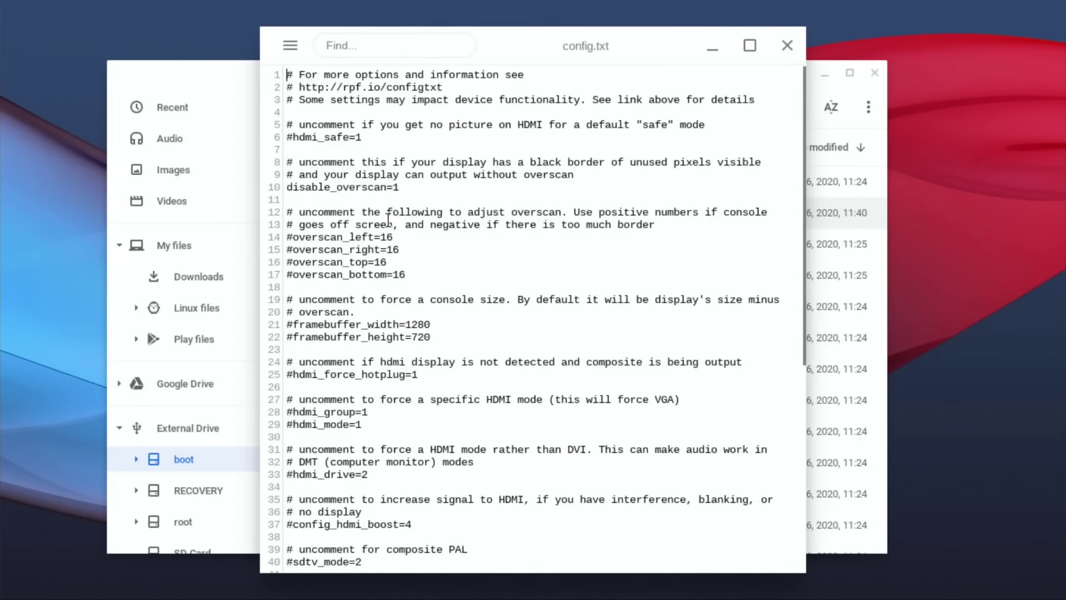
Add the comment "# test config" on line 4 of config.txt, followed by a blank line, and save the file.
{"action": "left_click", "coordinate": [324, 110]}
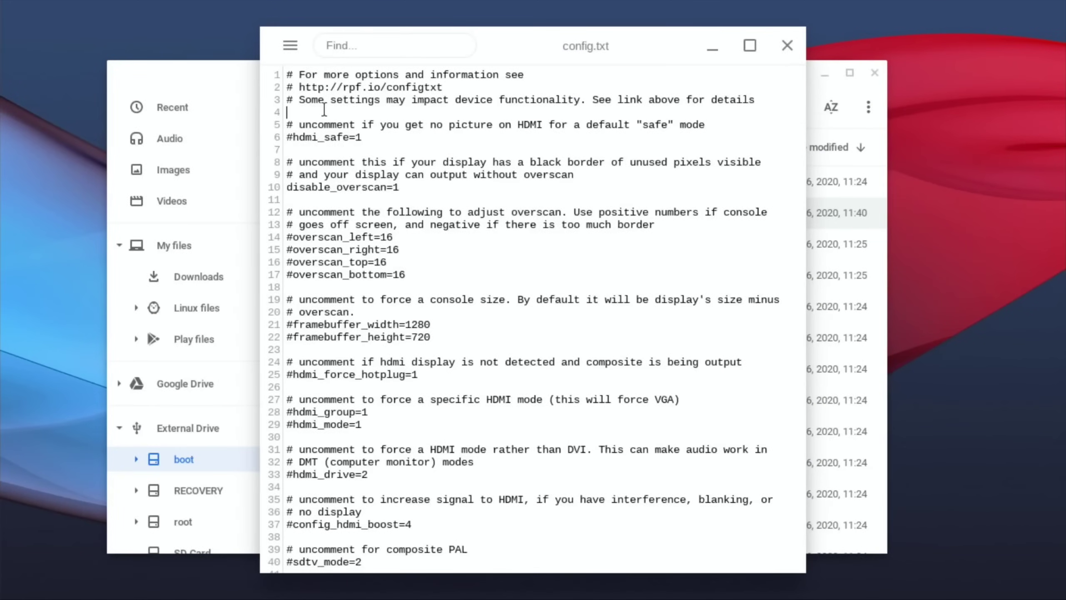
{"action": "type", "text": "# test c"}
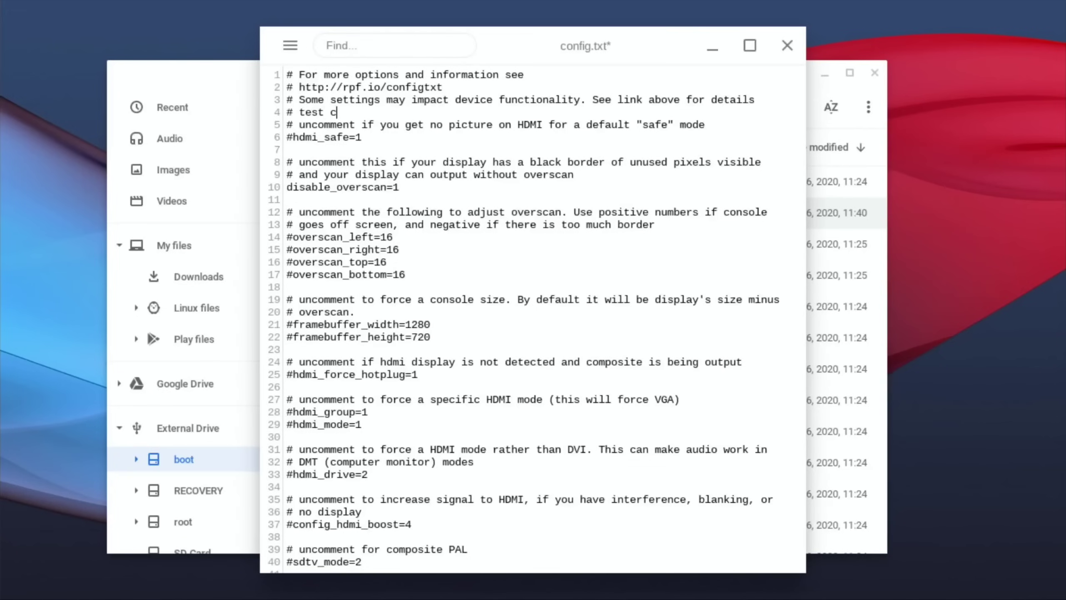
{"action": "type", "text": "onfig"}
{"action": "key", "text": "Return"}
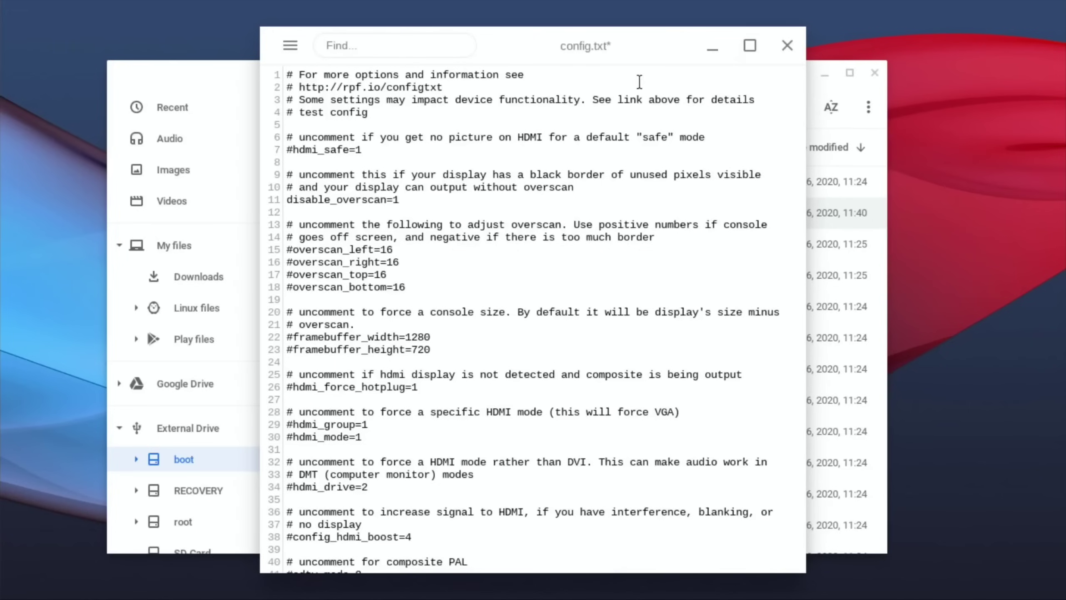
{"action": "left_click", "coordinate": [290, 45]}
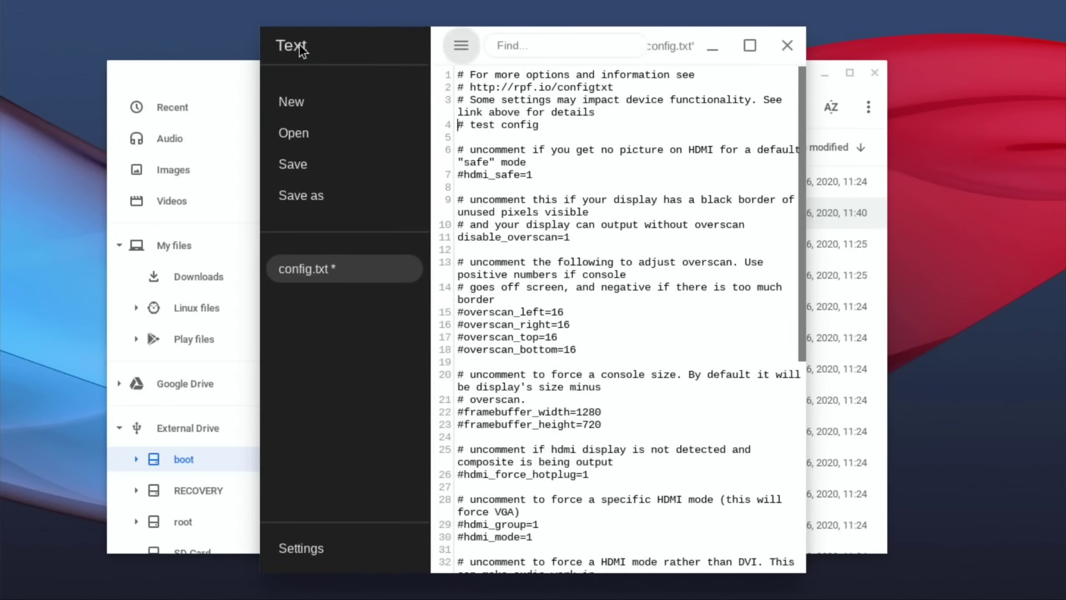
{"action": "left_click", "coordinate": [296, 168]}
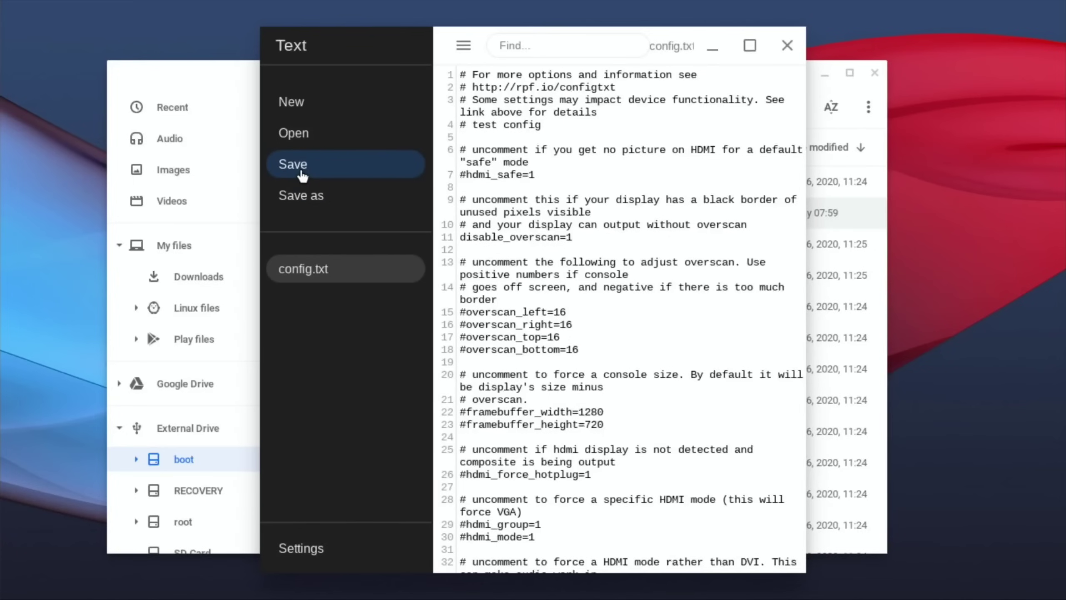
Close the text editor and the file manager window showing the boot partition.
{"action": "left_click", "coordinate": [787, 46]}
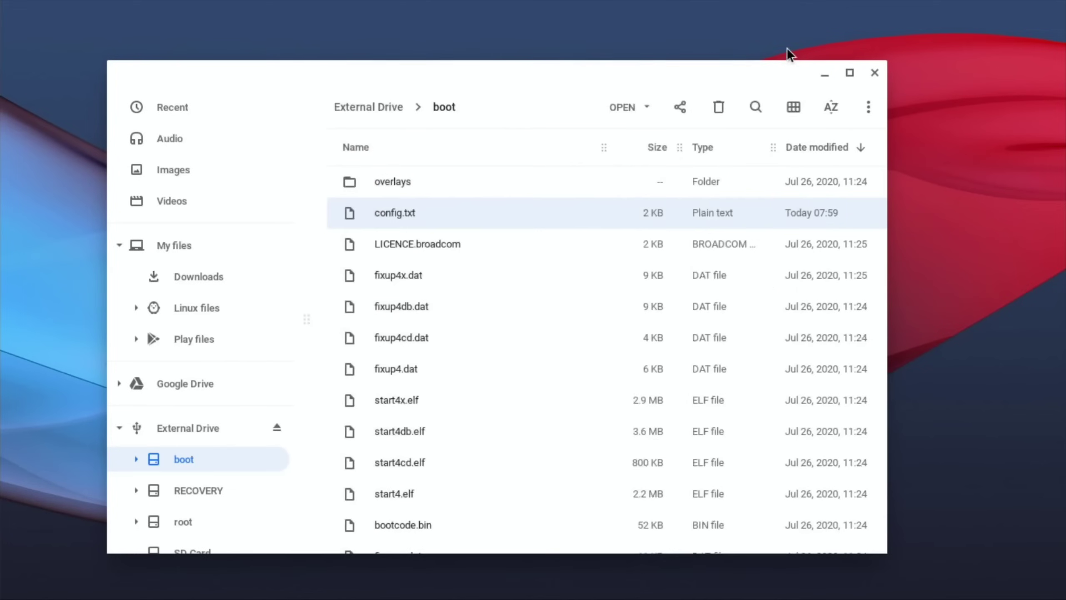
{"action": "scroll", "coordinate": [528, 372], "scroll_direction": "down", "scroll_amount": 10}
{"action": "scroll", "coordinate": [528, 372], "scroll_direction": "up", "scroll_amount": 10}
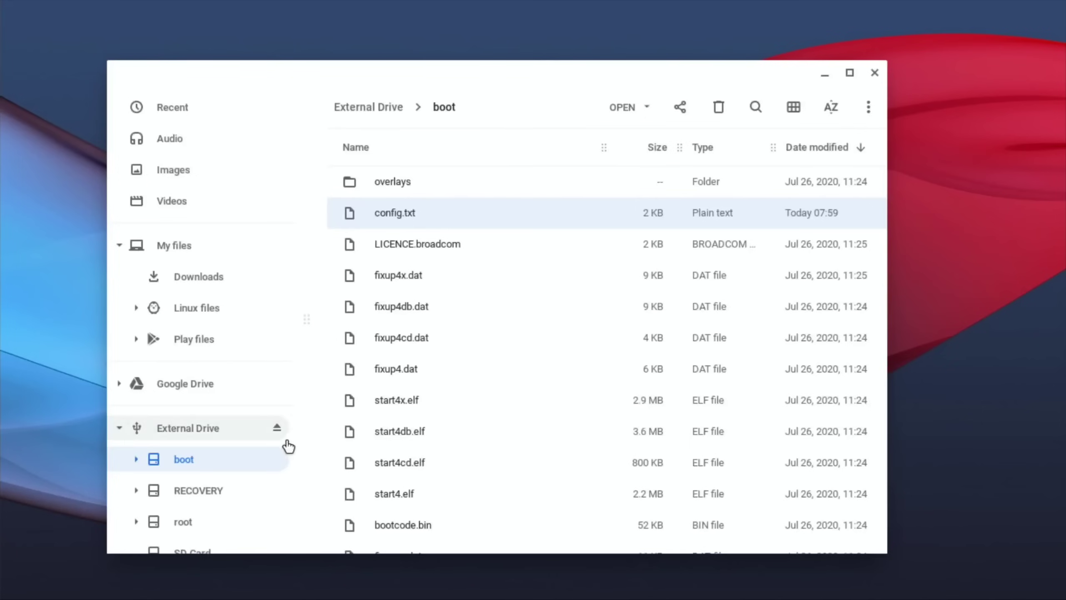
{"action": "left_click", "coordinate": [875, 75]}
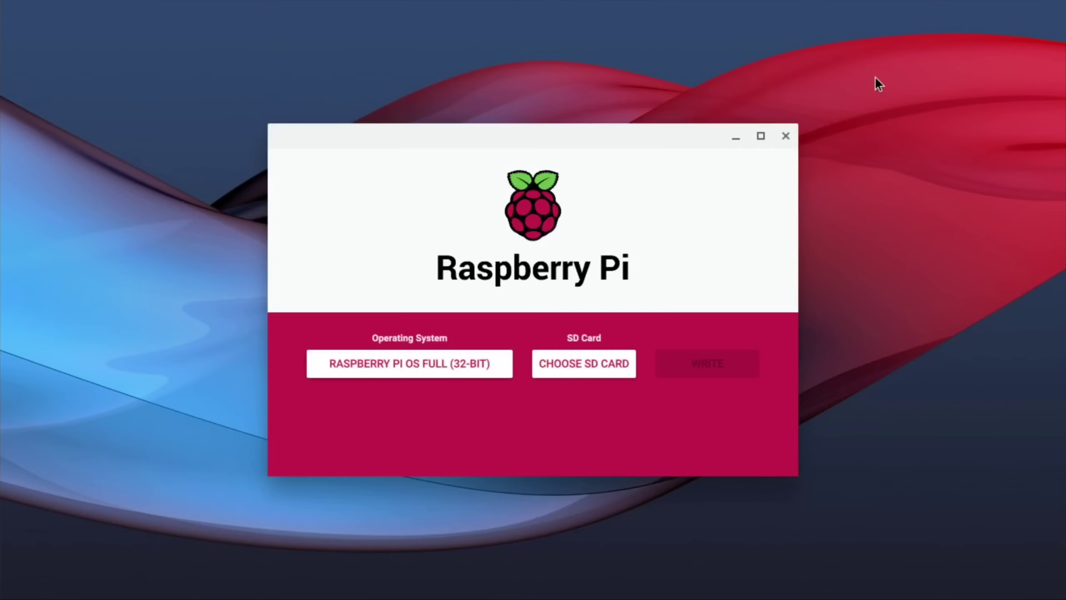
Recheck the imager's SD card list and close Raspberry Pi Imager.
{"action": "left_click", "coordinate": [562, 371]}
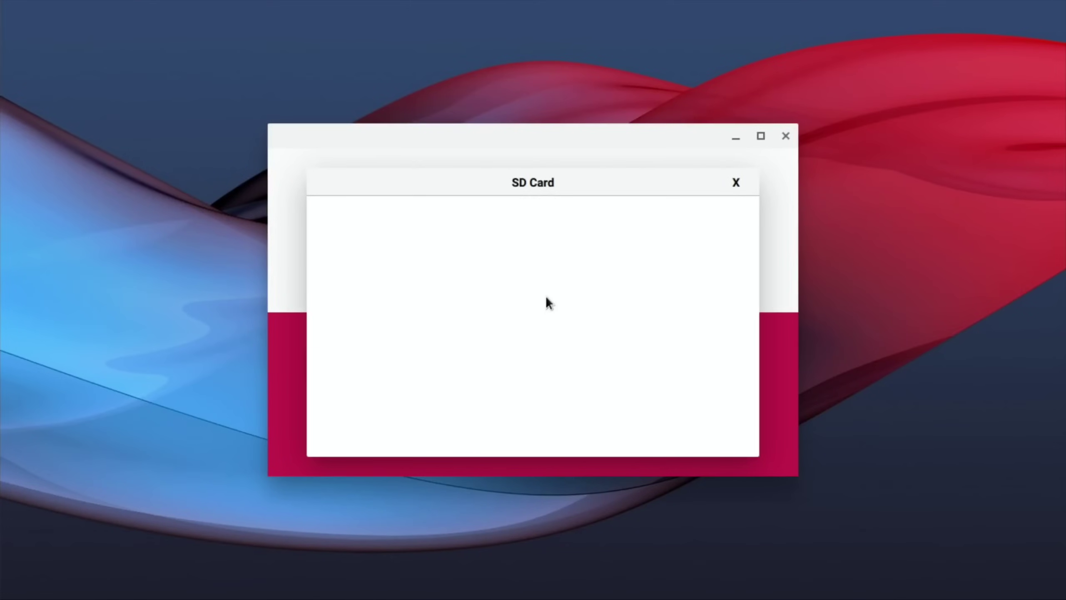
{"action": "left_click", "coordinate": [737, 183]}
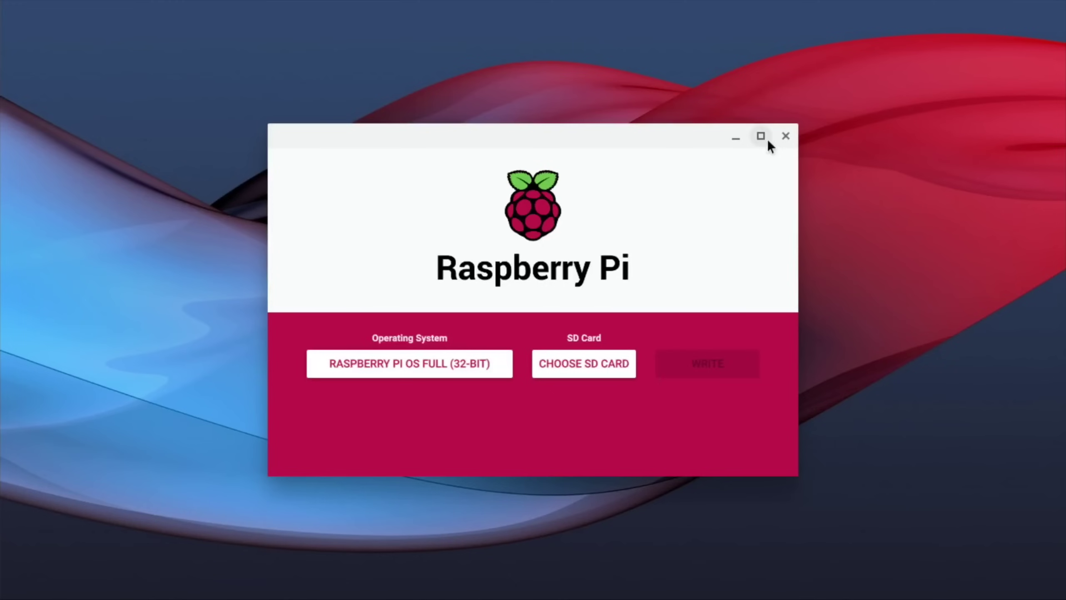
{"action": "left_click", "coordinate": [779, 136]}
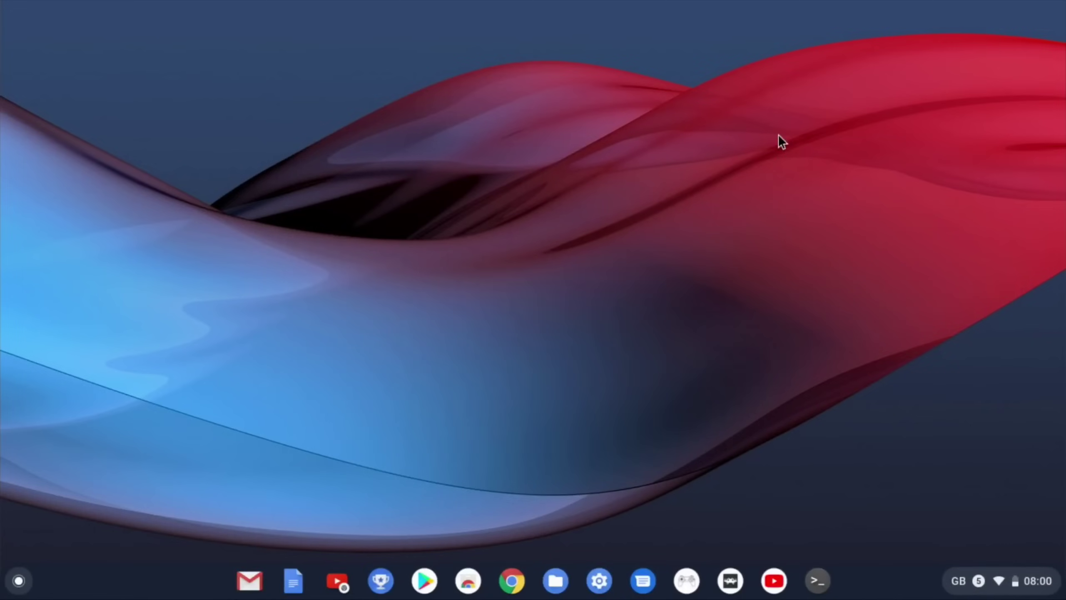
Open the Linux terminal and run neofetch to show the system information.
{"action": "left_click", "coordinate": [807, 573]}
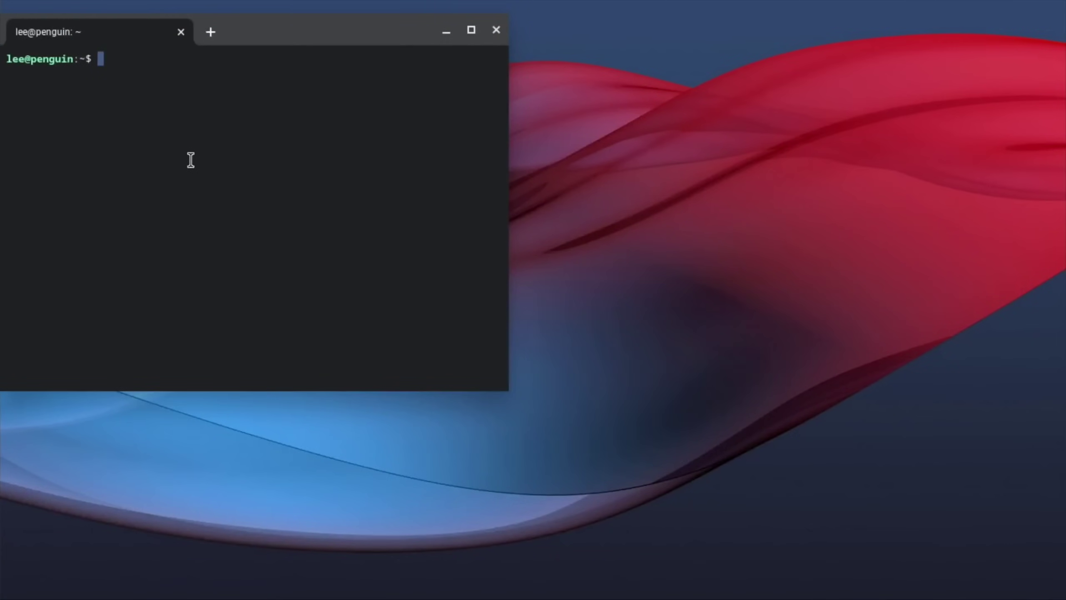
{"action": "type", "text": "neofetc"}
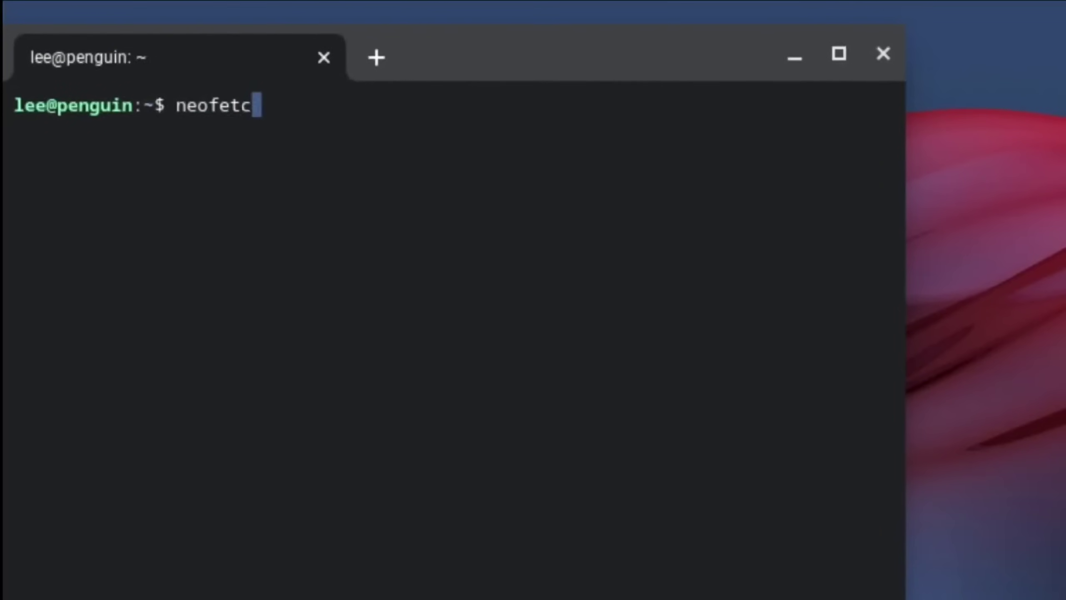
{"action": "type", "text": "h"}
{"action": "key", "text": "Return"}
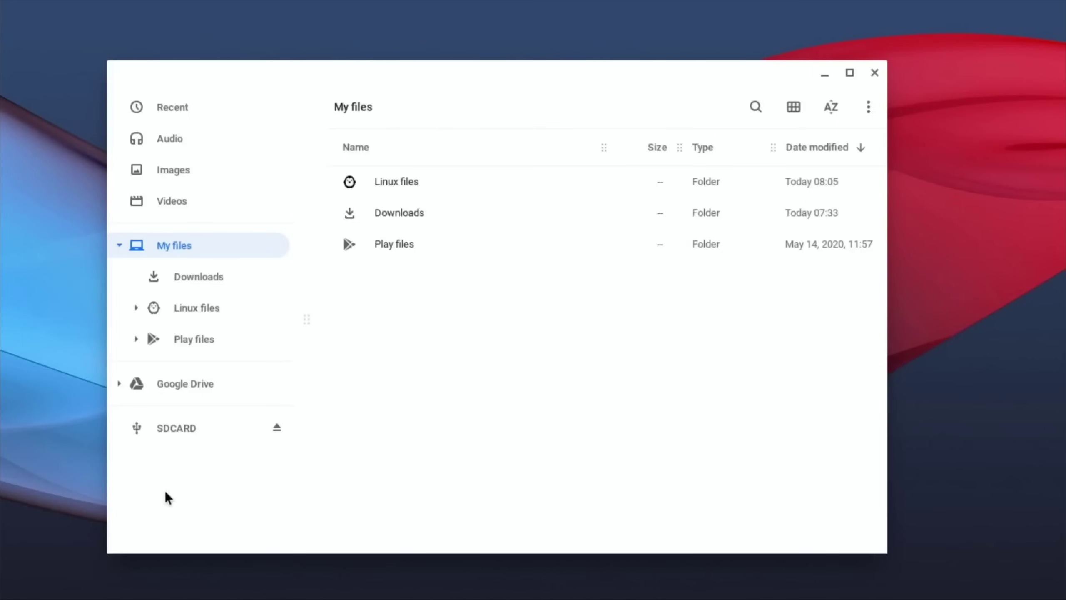
Check the SDCARD drive's contents and its Linux shared folder entry, and close the Settings and Files windows.
{"action": "left_click", "coordinate": [166, 433]}
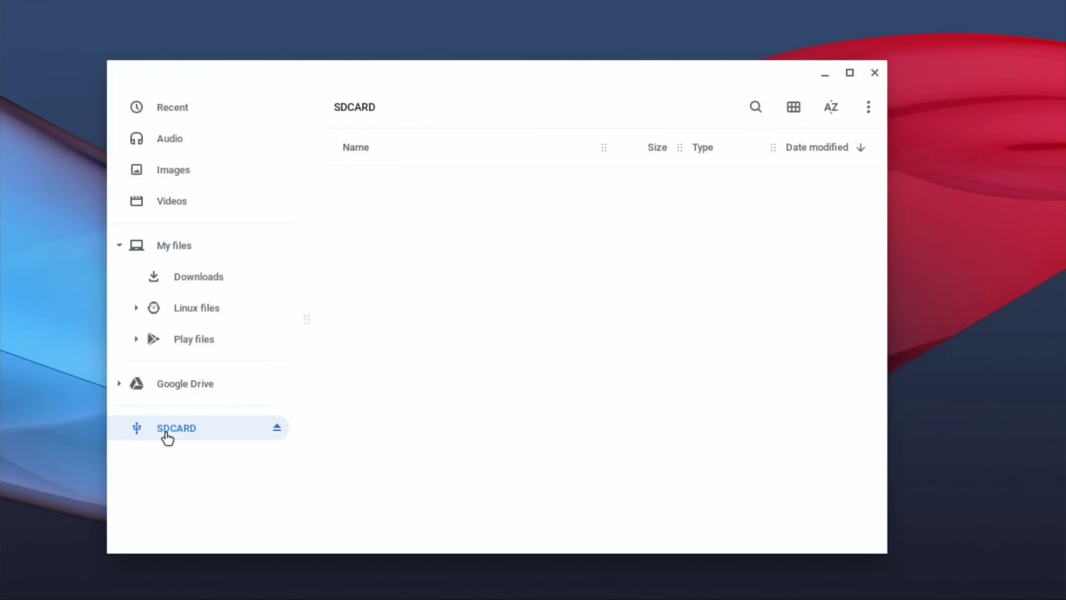
{"action": "right_click", "coordinate": [166, 434]}
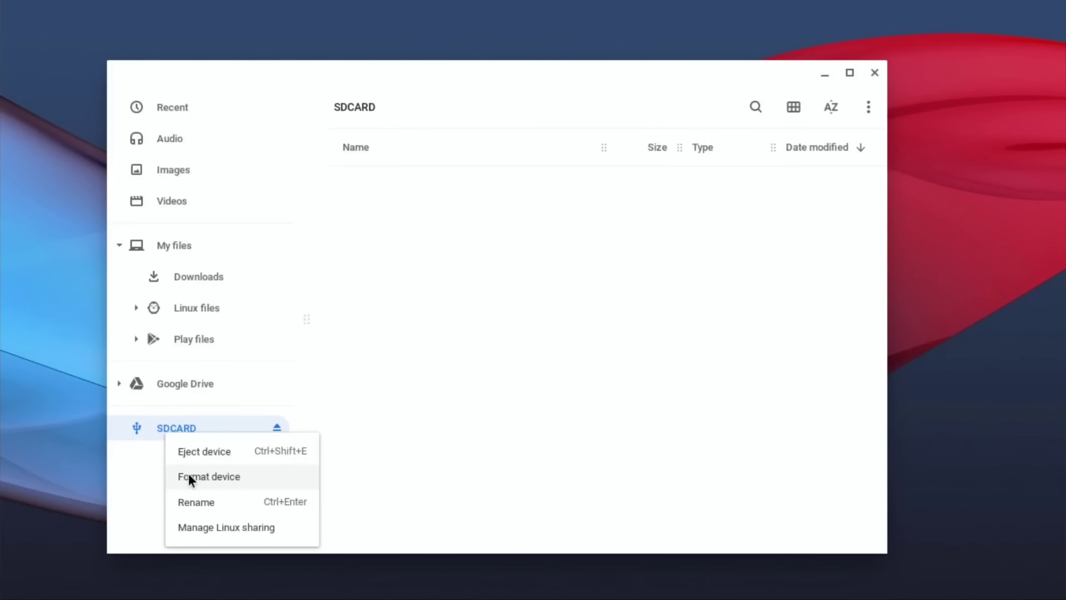
{"action": "left_click", "coordinate": [212, 523]}
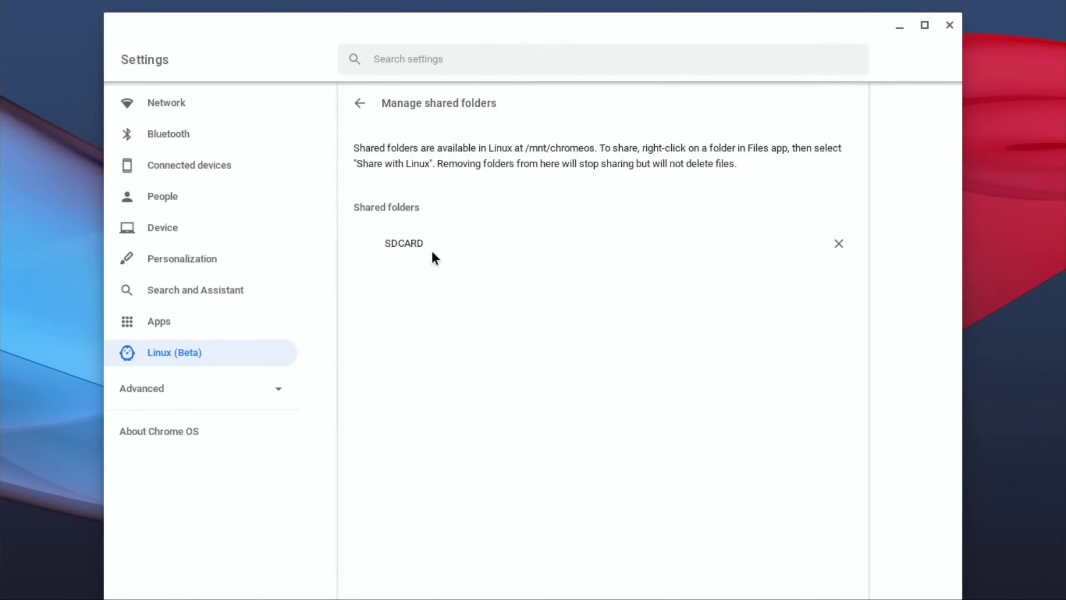
{"action": "left_click", "coordinate": [282, 391]}
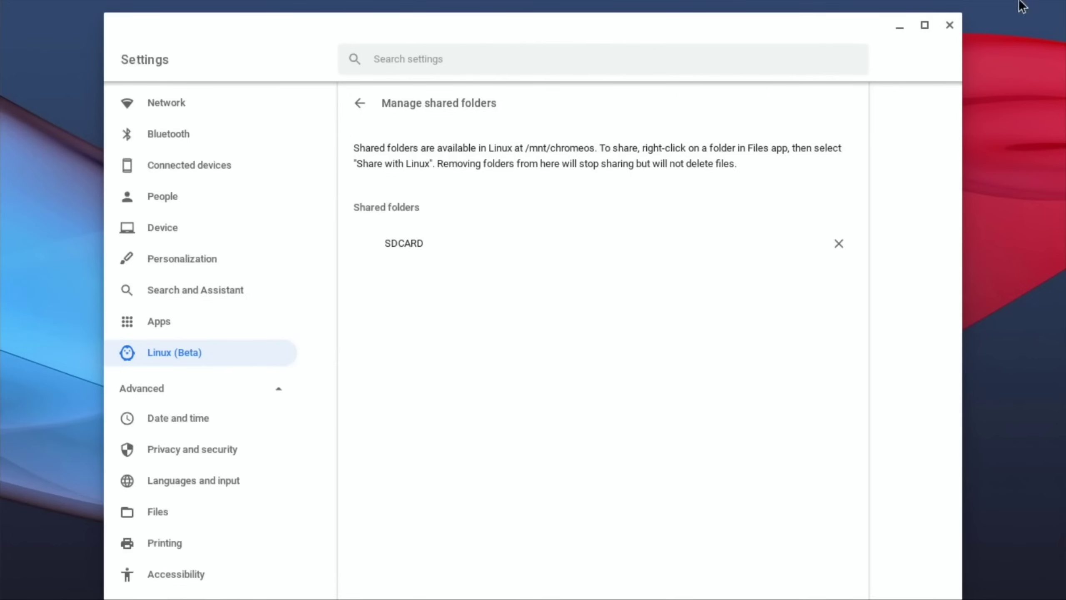
{"action": "left_click", "coordinate": [949, 26]}
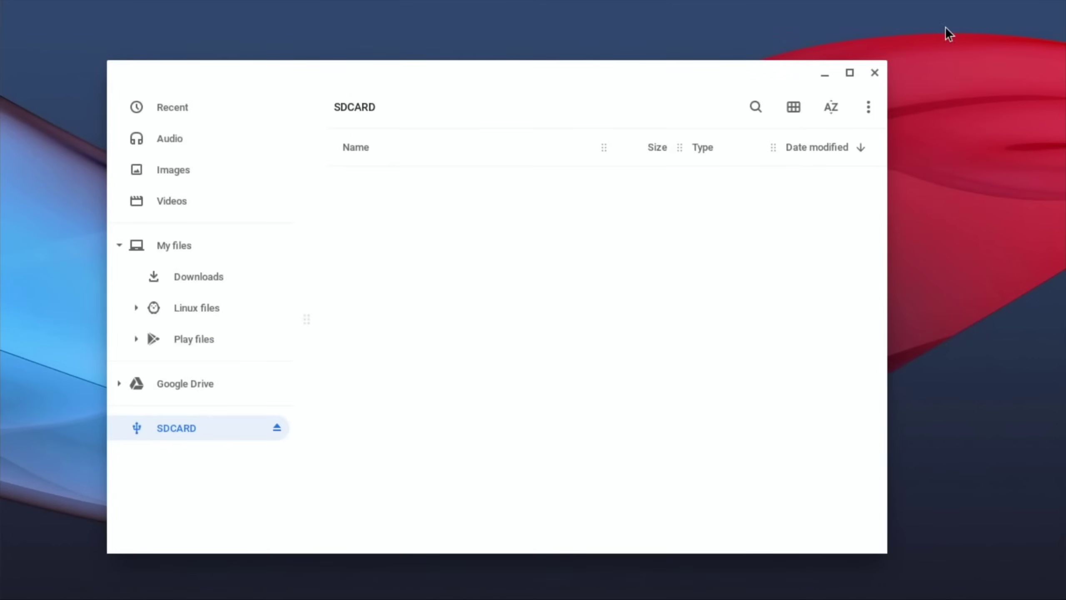
{"action": "left_click", "coordinate": [875, 72]}
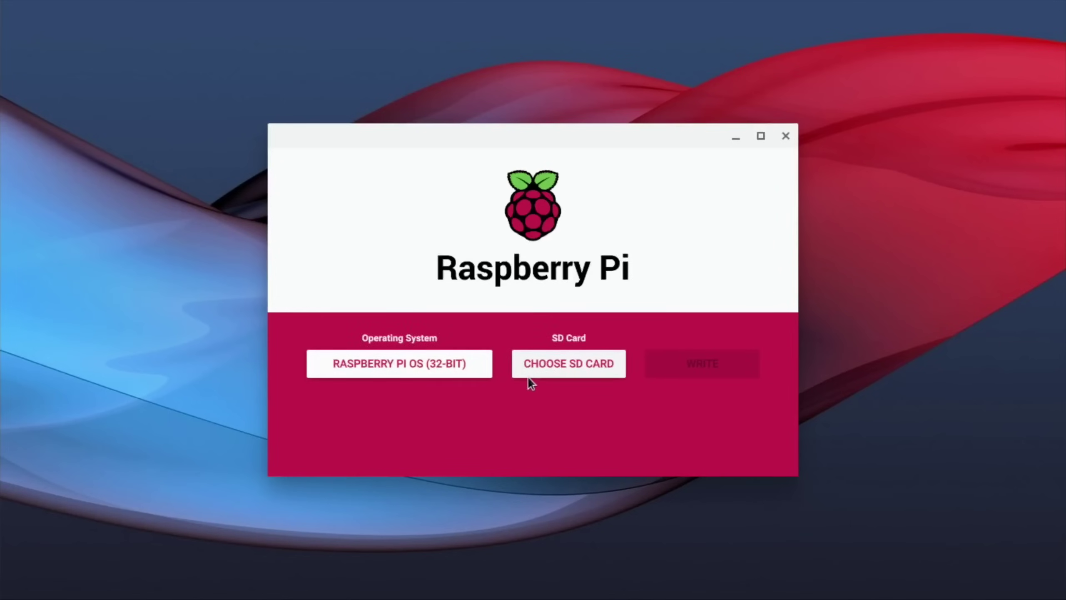
Check the SD card list in Raspberry Pi Imager with Raspberry Pi OS (32-bit) selected, and close the imager.
{"action": "left_click", "coordinate": [532, 374]}
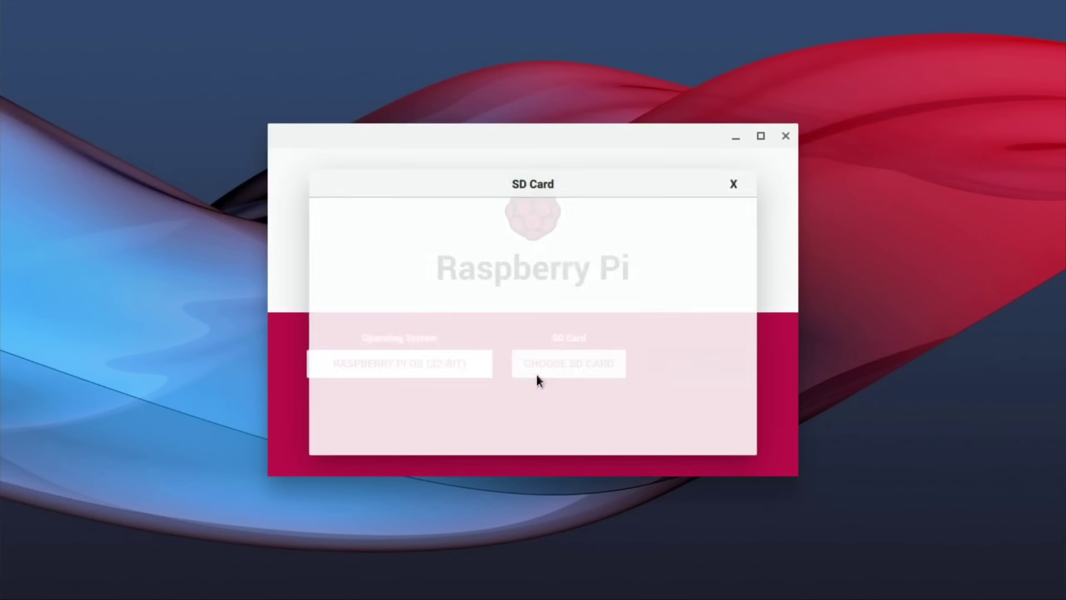
{"action": "left_click", "coordinate": [737, 184]}
{"action": "left_click", "coordinate": [791, 133]}
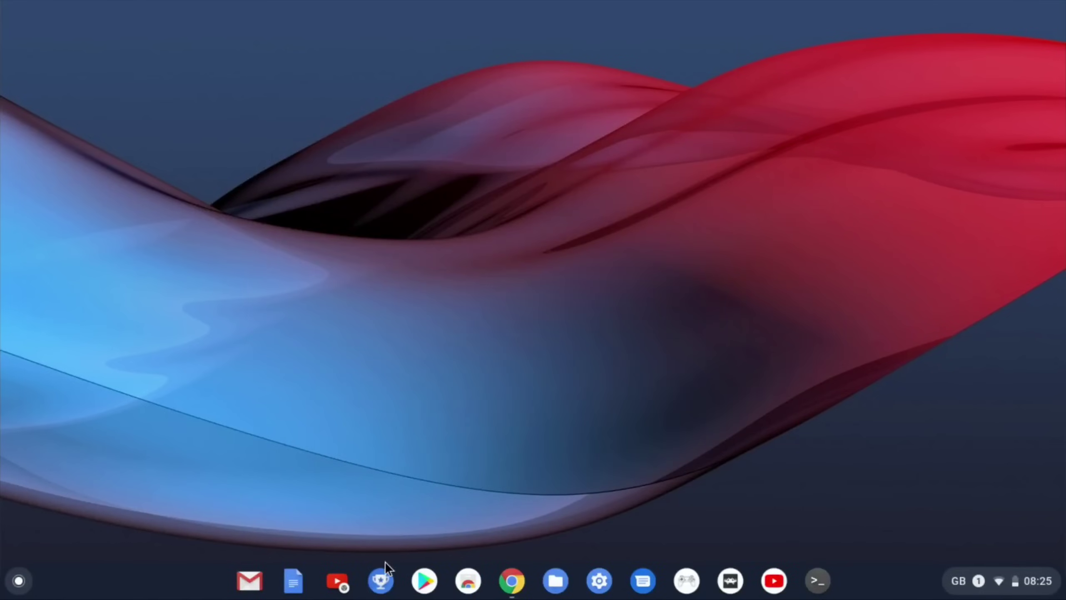
Launch Raspi Card Imager, look through its recent files picker, and close the app.
{"action": "left_click", "coordinate": [24, 590]}
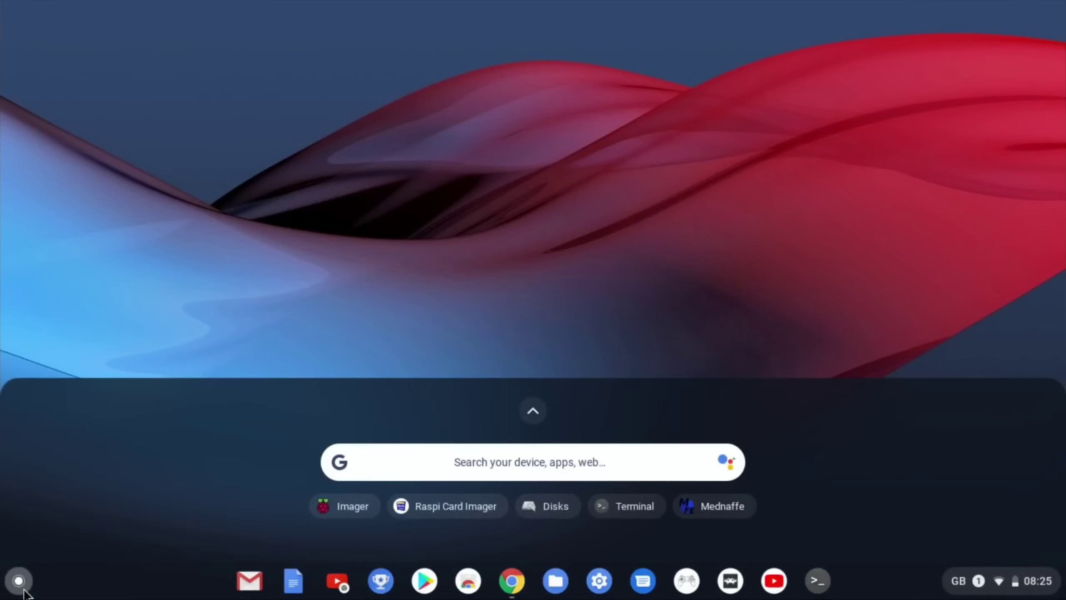
{"action": "left_click", "coordinate": [483, 505]}
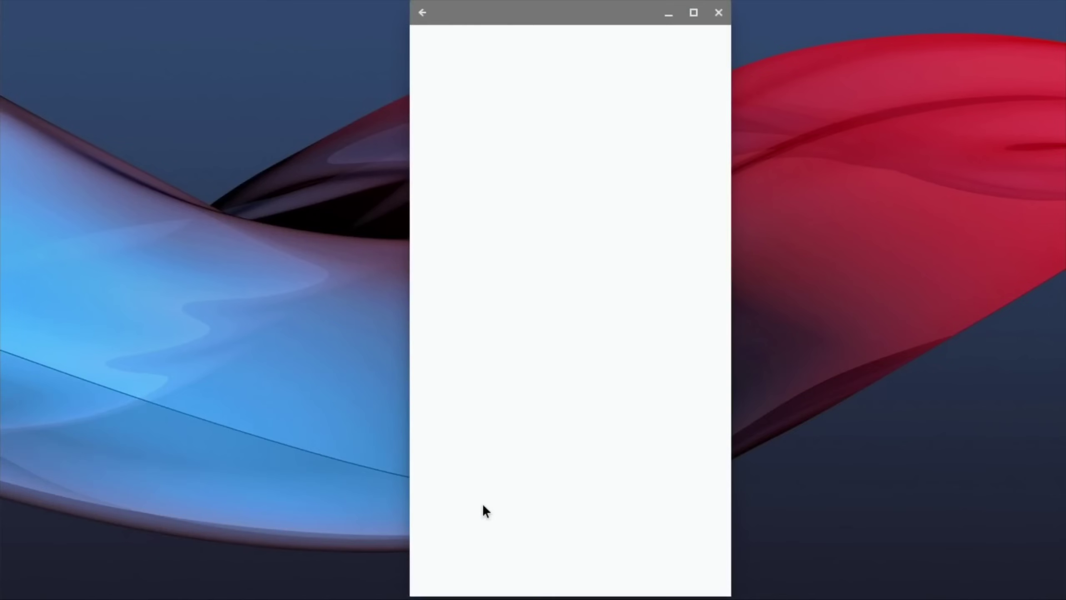
{"action": "left_click", "coordinate": [459, 385]}
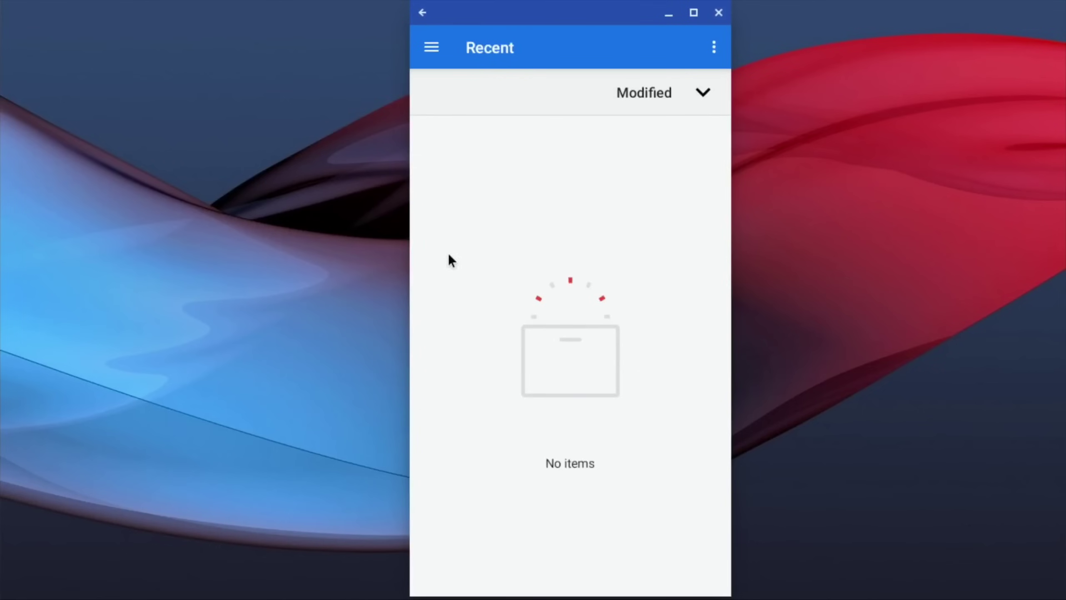
{"action": "left_click", "coordinate": [719, 13]}
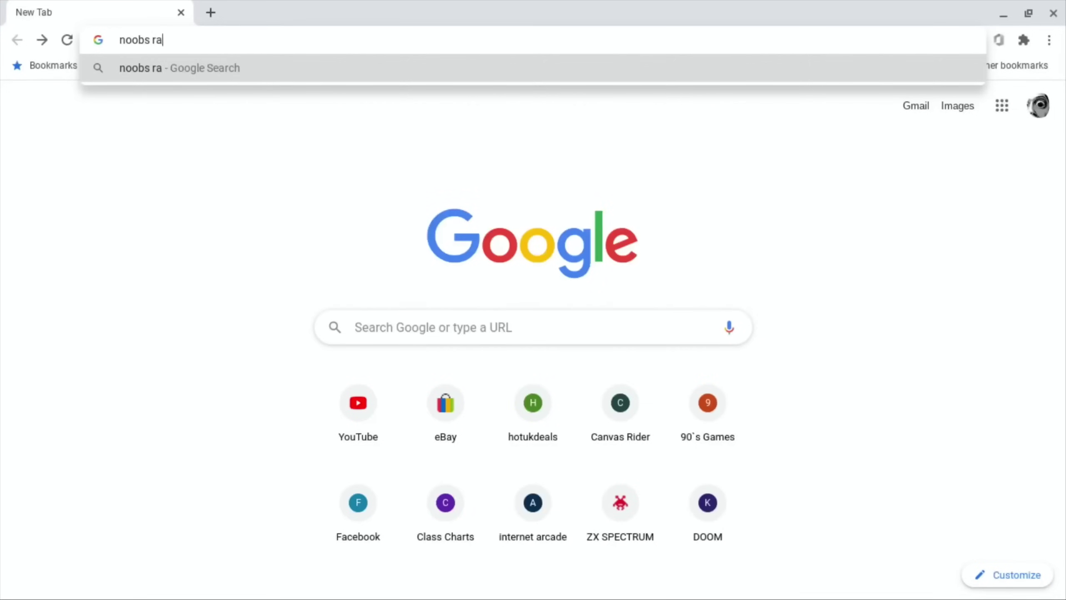
Search Google for "noobs raspberry pi 4" and open the Download NOOBS for Raspberry Pi page.
{"action": "type", "text": "sp"}
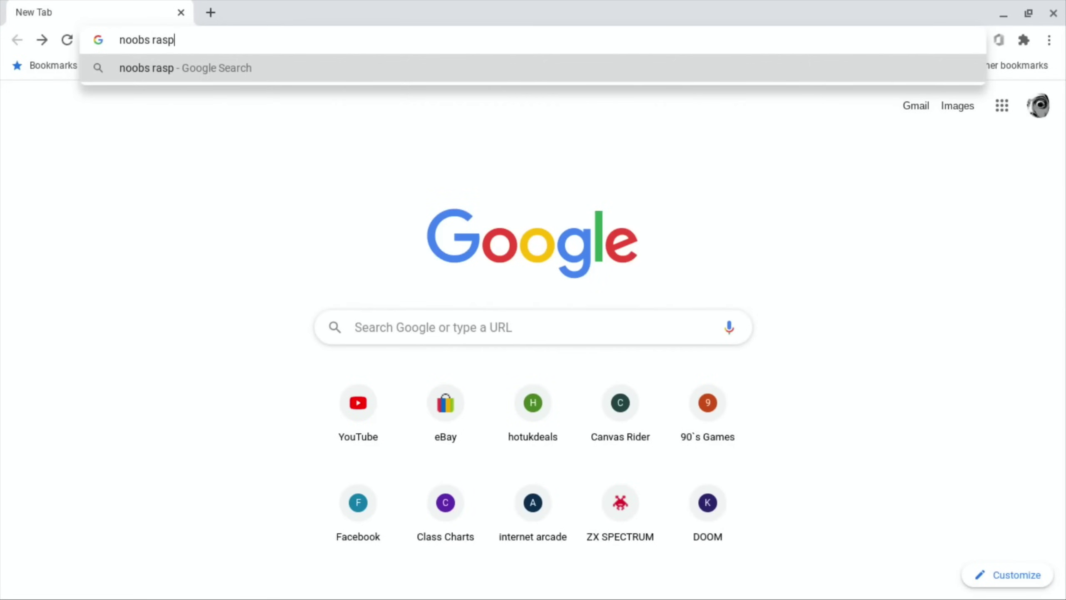
{"action": "type", "text": "berry pi "}
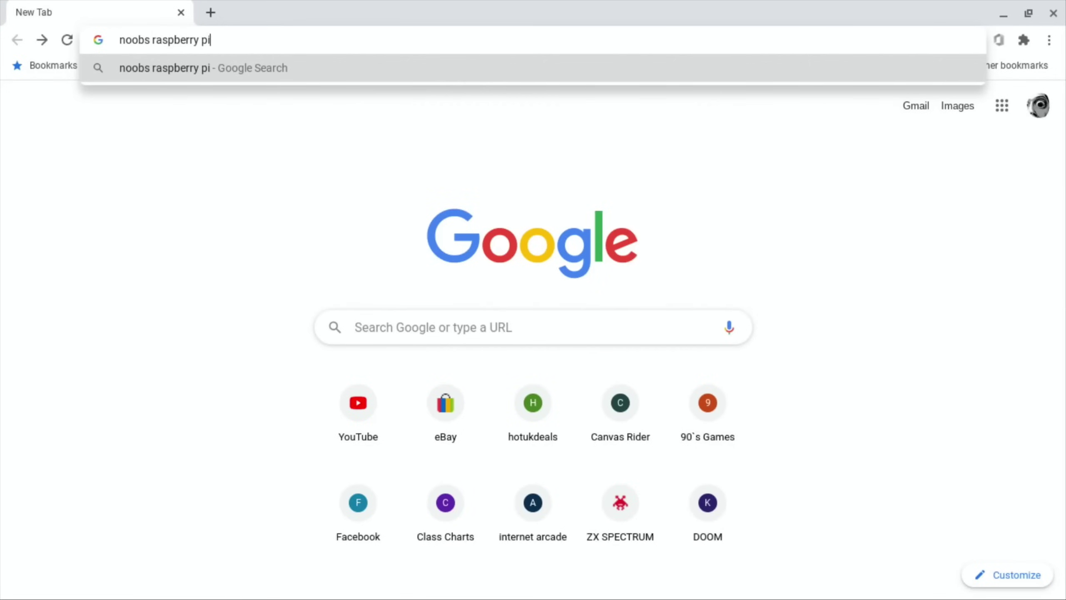
{"action": "type", "text": "4"}
{"action": "key", "text": "Return"}
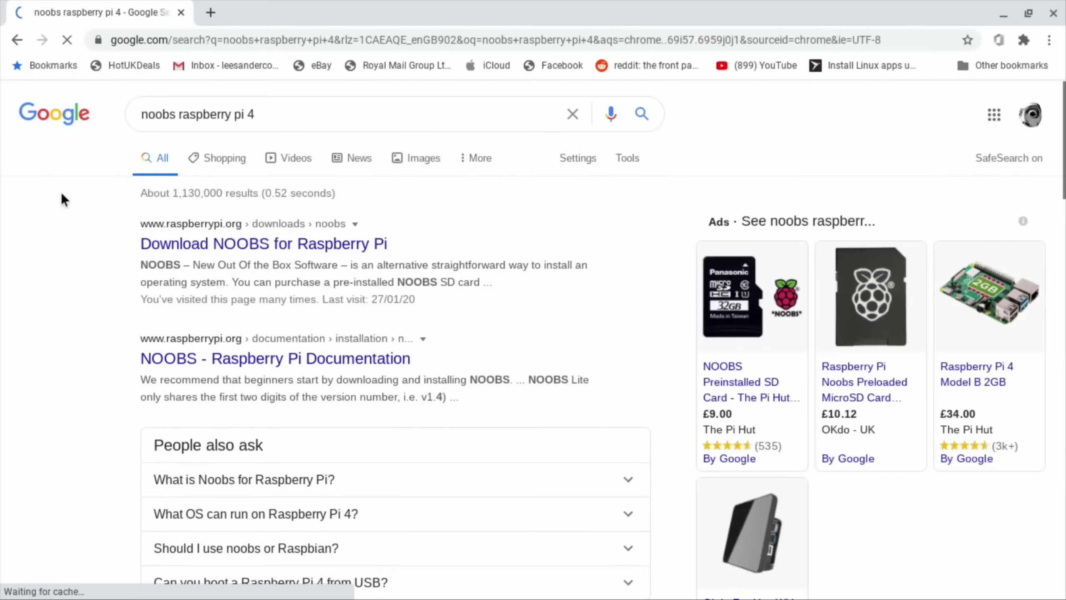
{"action": "left_click", "coordinate": [168, 240]}
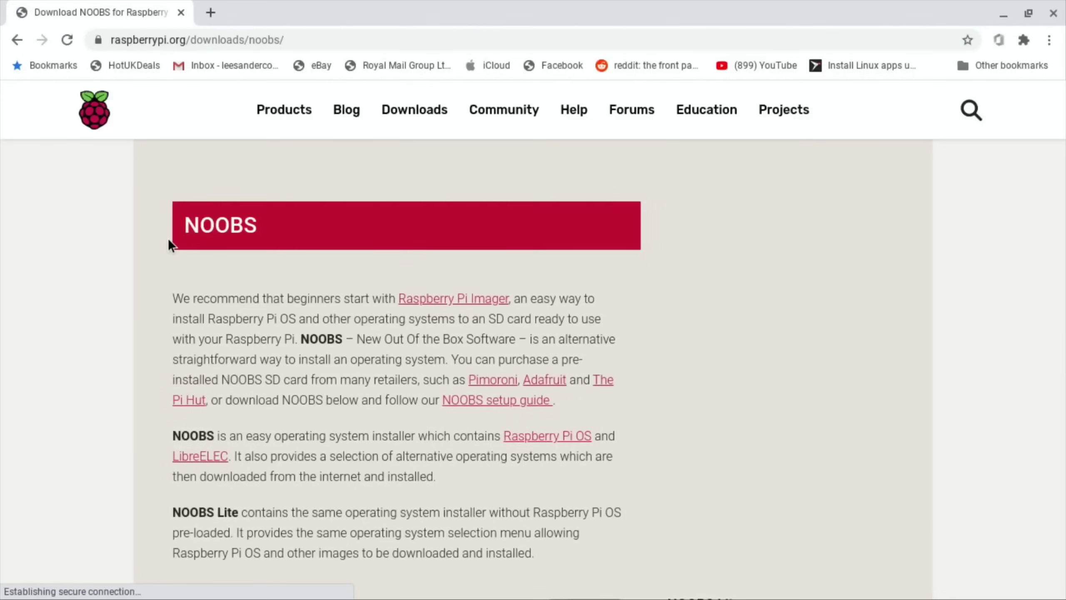
Try to download the full NOOBS 3.4.0 ZIP into Downloads as NOOBS_v3_4_0.zip.
{"action": "scroll", "coordinate": [299, 351], "scroll_direction": "down", "scroll_amount": 4}
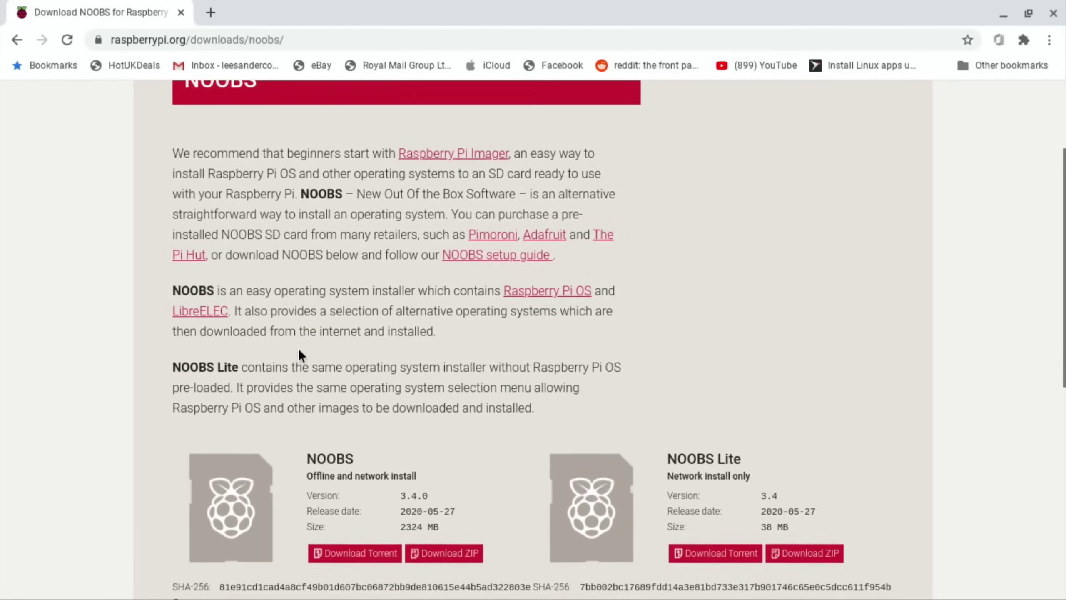
{"action": "scroll", "coordinate": [299, 350], "scroll_direction": "down", "scroll_amount": 4}
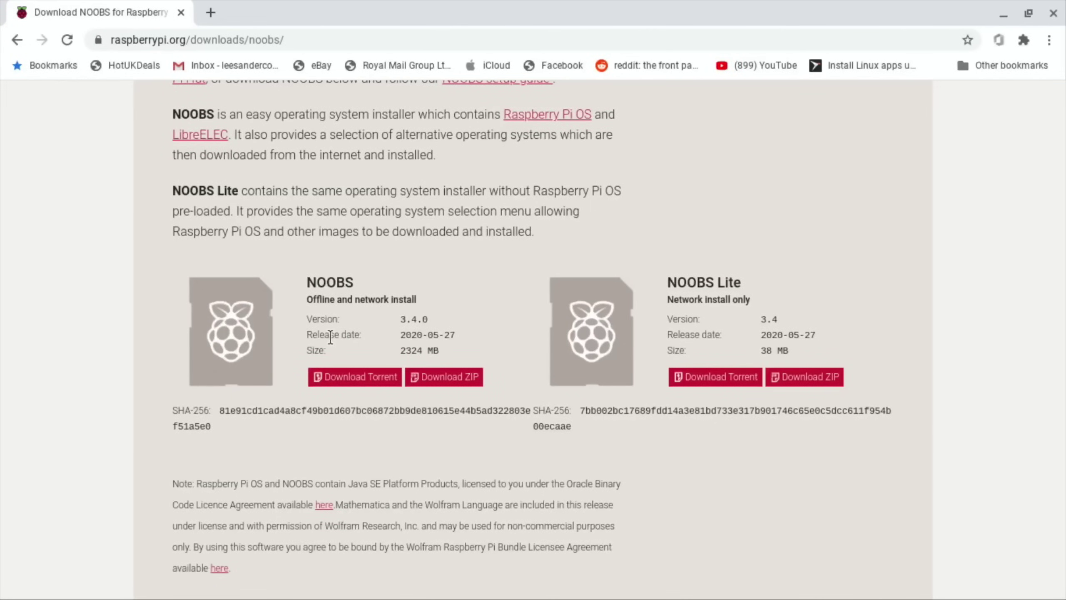
{"action": "scroll", "coordinate": [330, 336], "scroll_direction": "down", "scroll_amount": 1}
{"action": "scroll", "coordinate": [331, 338], "scroll_direction": "up", "scroll_amount": 2}
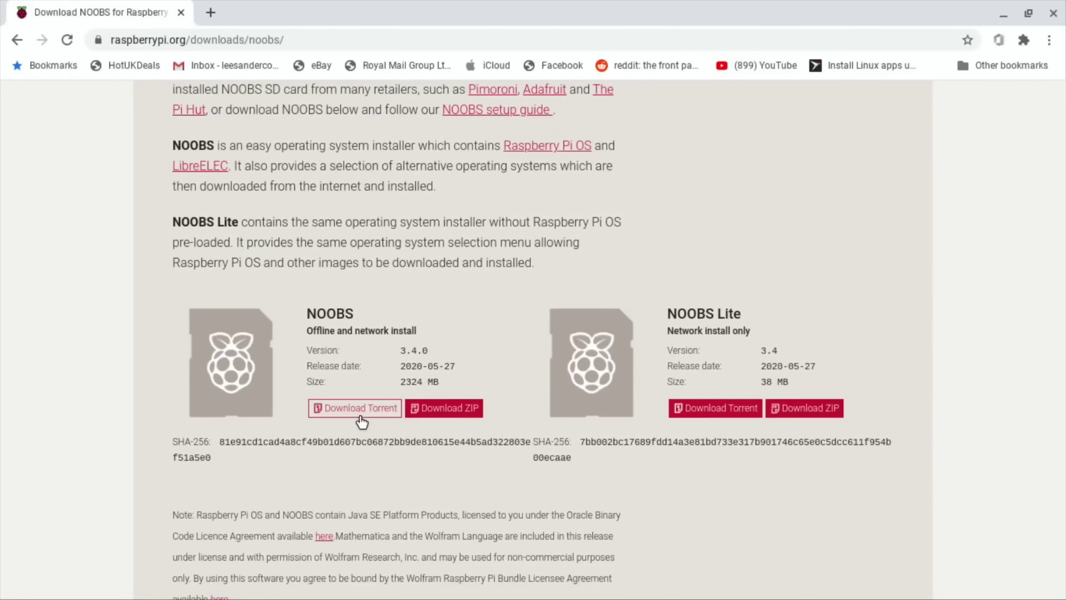
{"action": "left_click", "coordinate": [438, 408]}
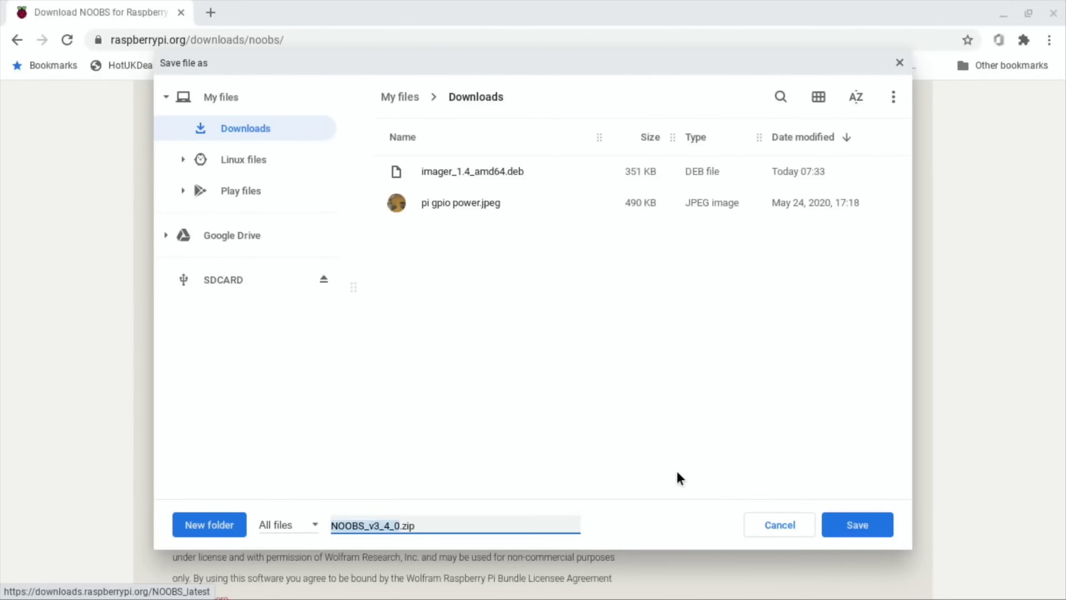
{"action": "left_click", "coordinate": [840, 525]}
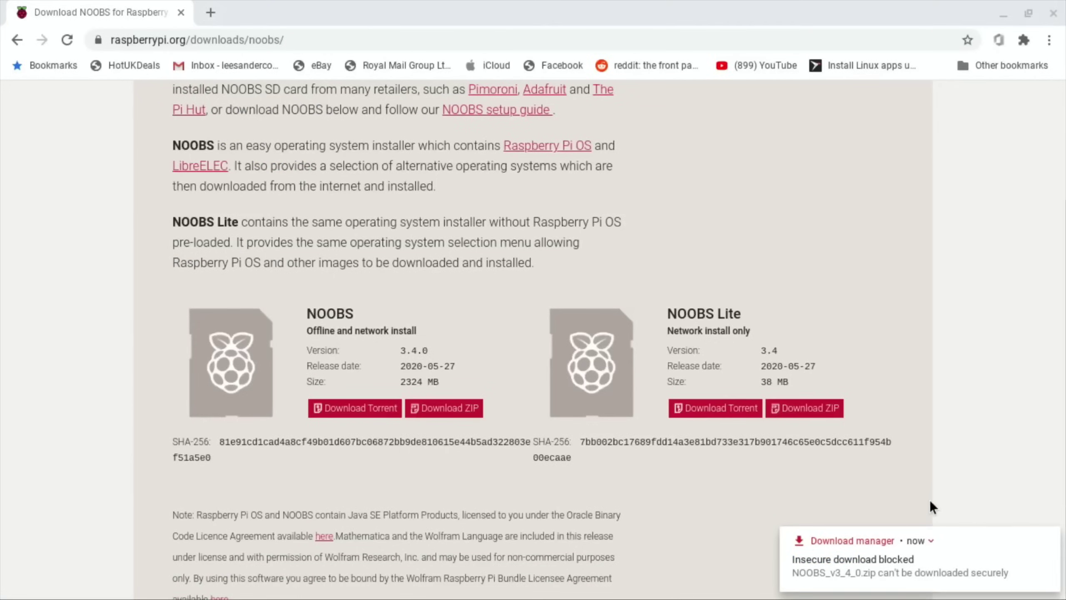
{"action": "scroll", "coordinate": [930, 501], "scroll_direction": "down", "scroll_amount": 3}
{"action": "left_click", "coordinate": [875, 574]}
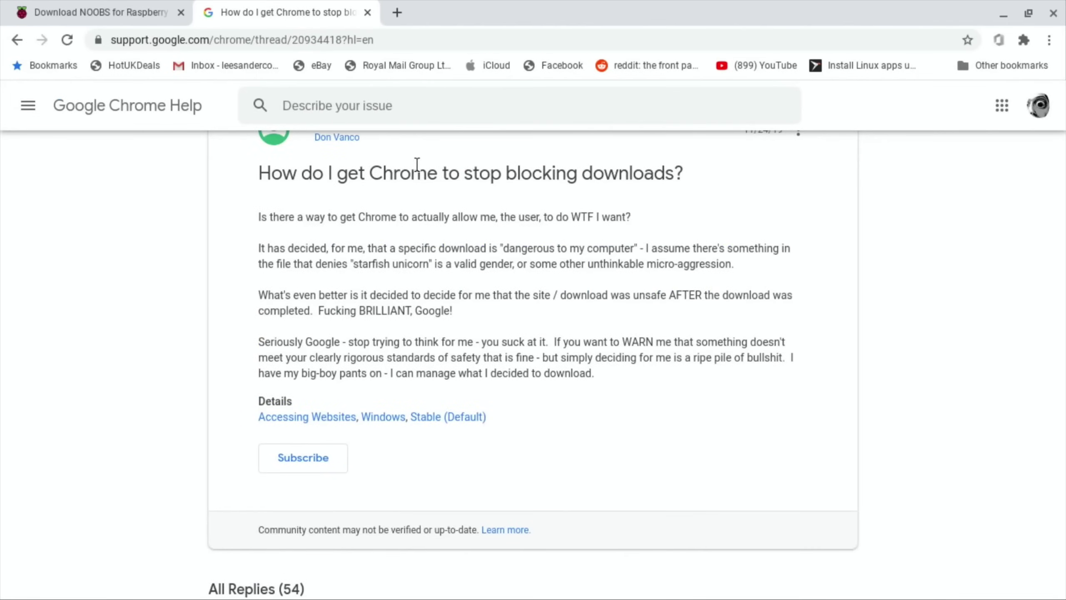
Switch to Google Play, search for "firefox" and install Firefox Browser by Mozilla.
{"action": "mouse_move", "coordinate": [427, 598]}
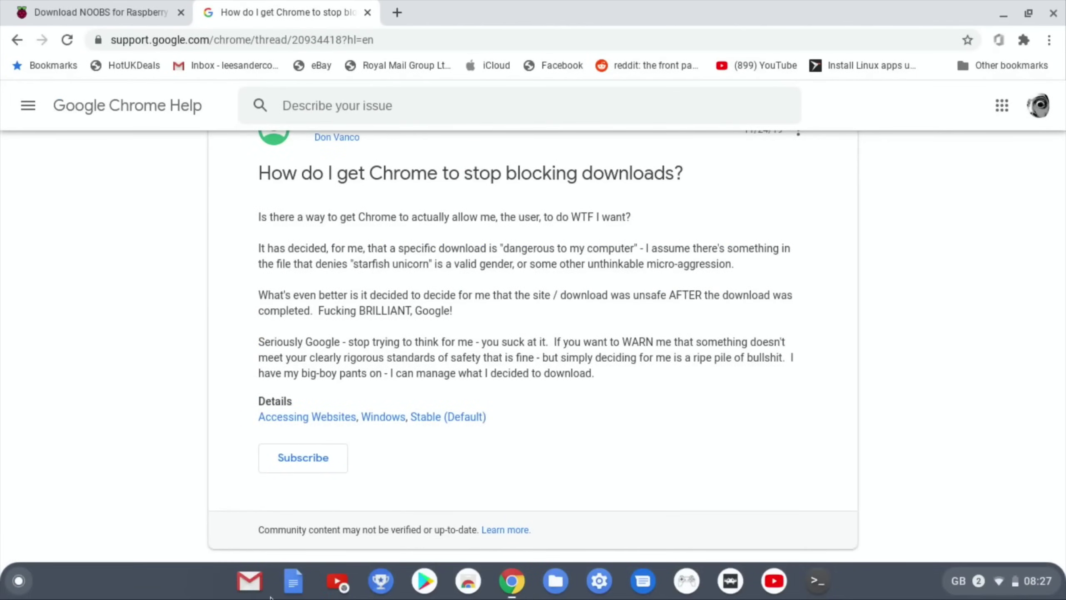
{"action": "left_click", "coordinate": [19, 581]}
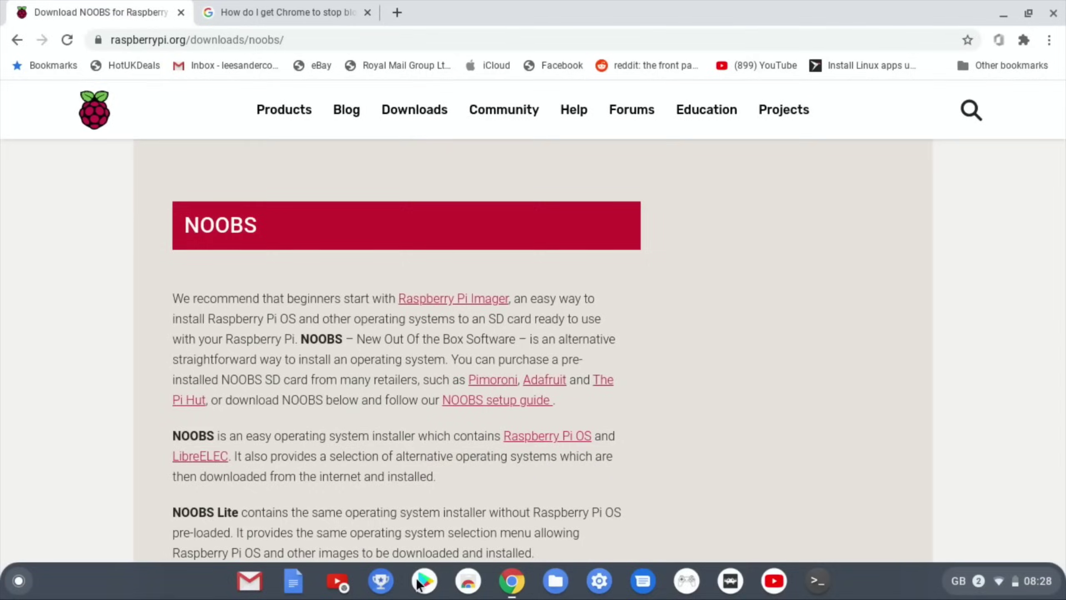
{"action": "left_click", "coordinate": [424, 582]}
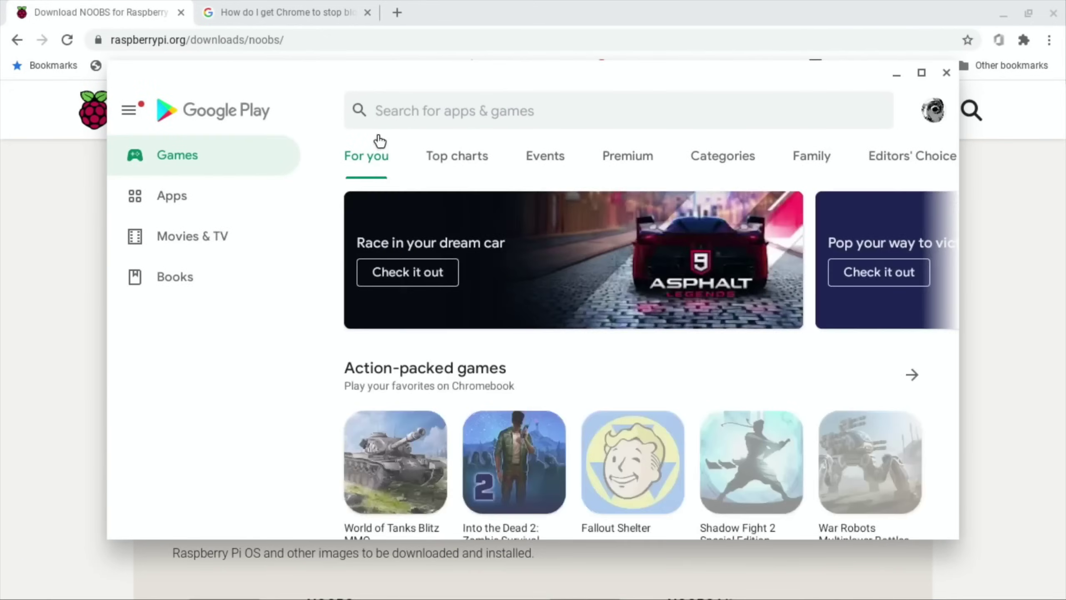
{"action": "left_click", "coordinate": [441, 112]}
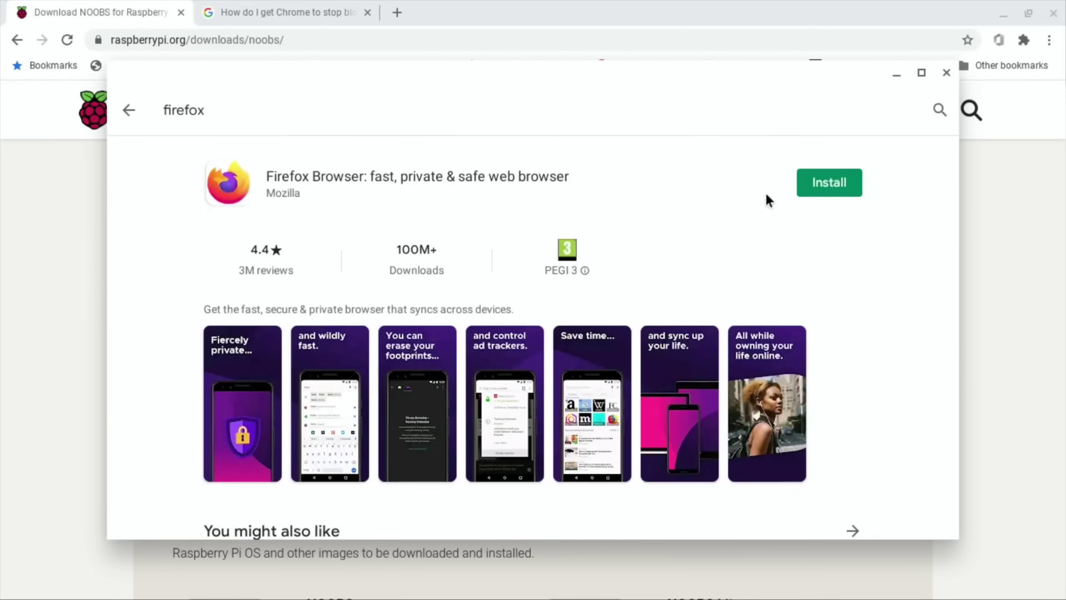
{"action": "left_click", "coordinate": [833, 187]}
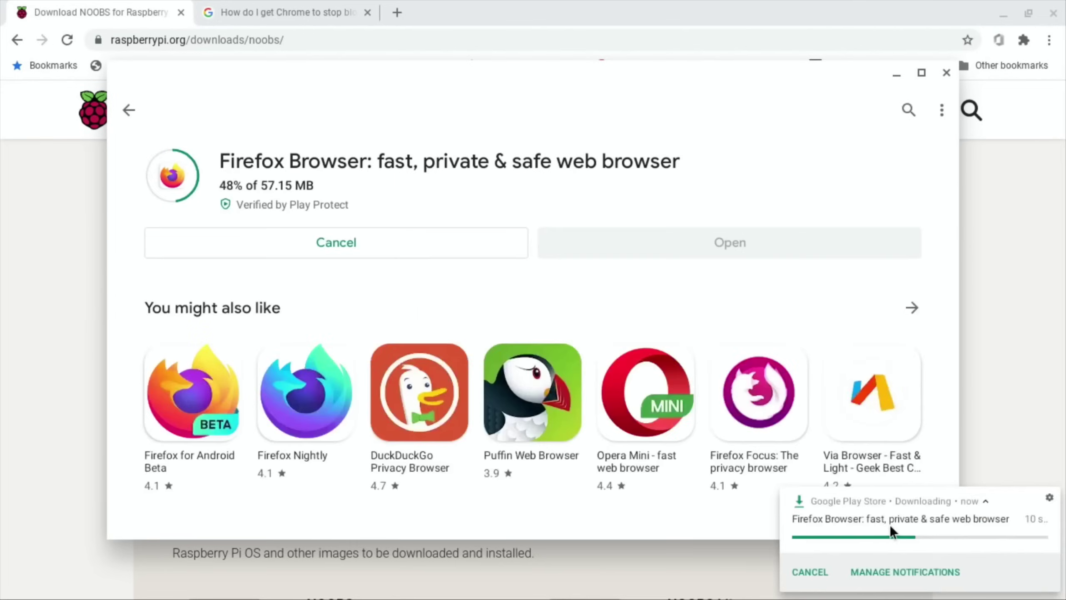